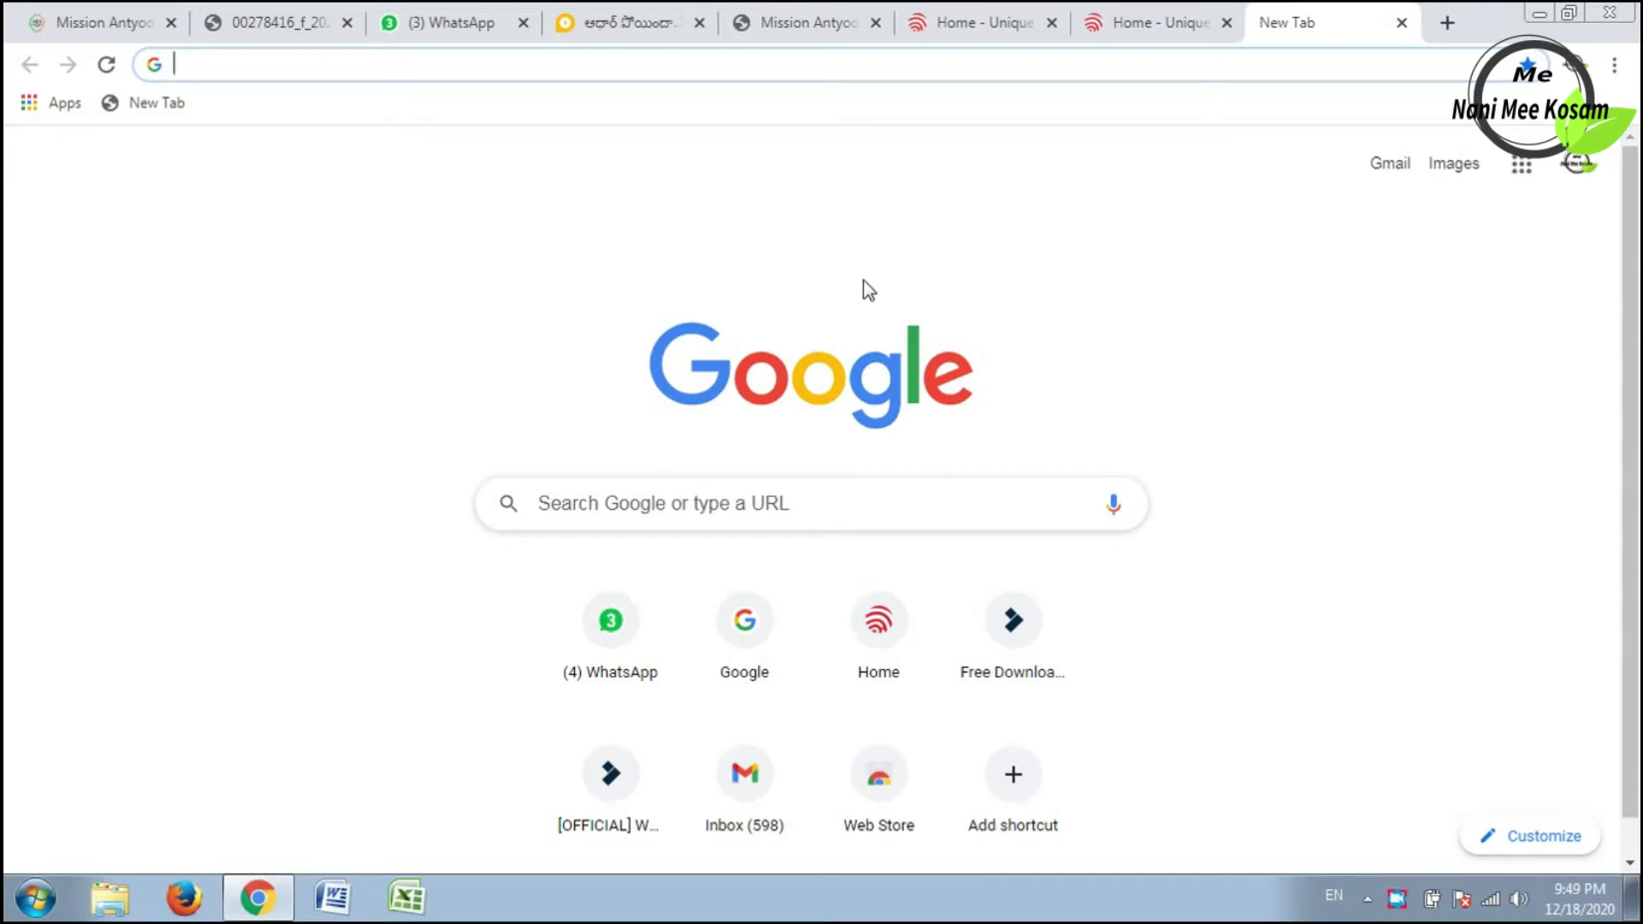
Run a Google search for 'sbi online' in Chrome.
{"action": "type", "text": "sbi online"}
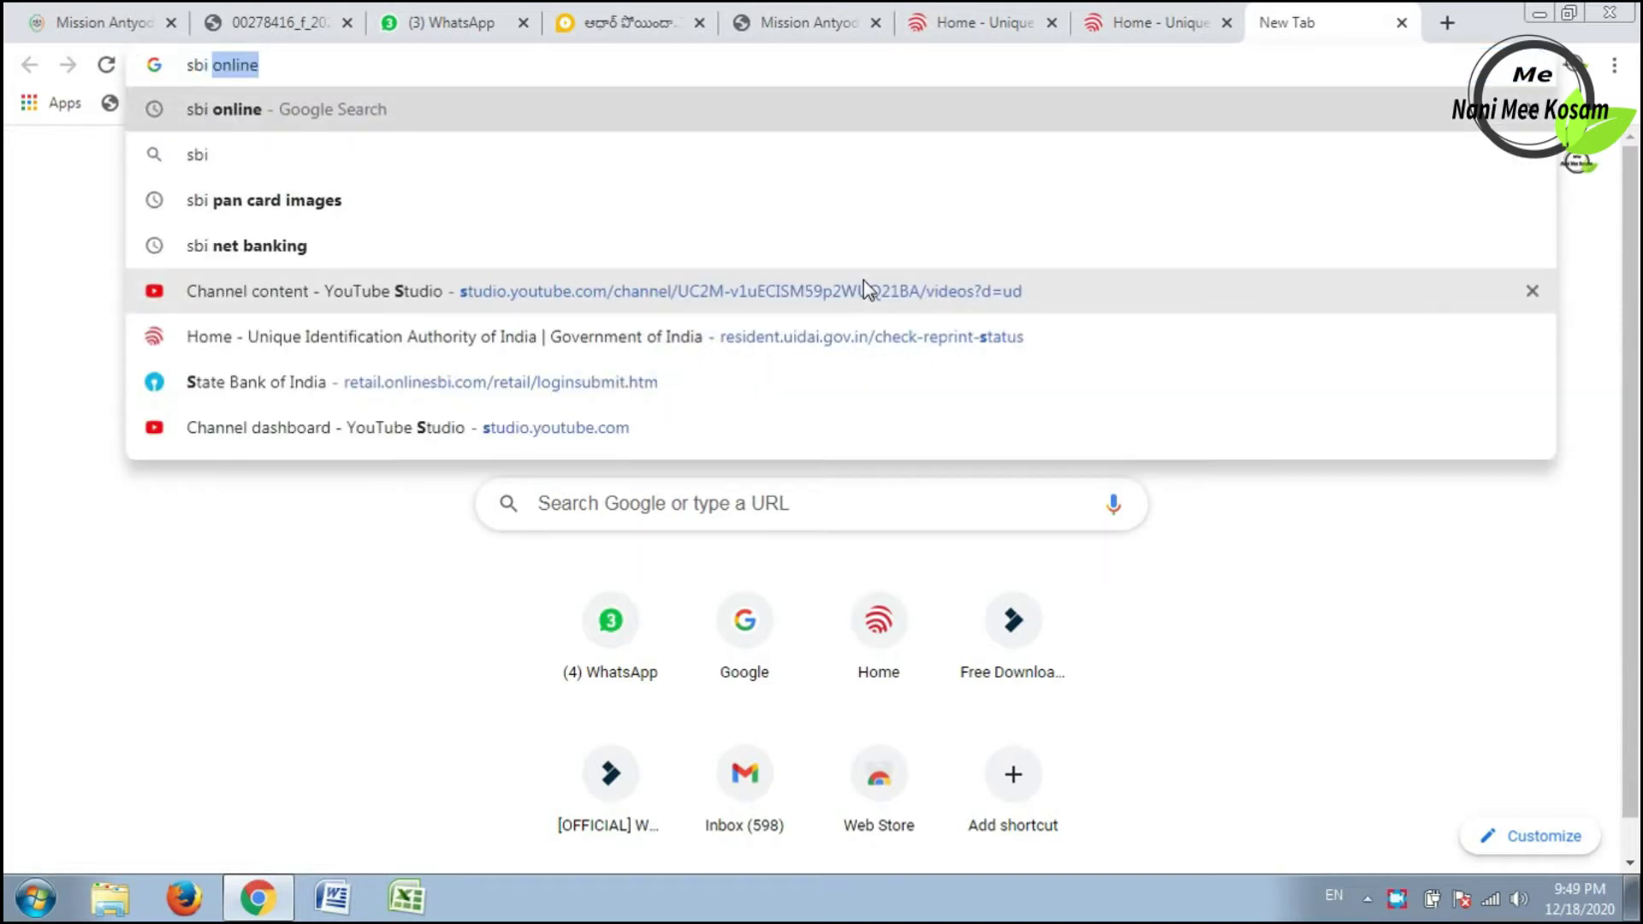
{"action": "key", "text": "Return"}
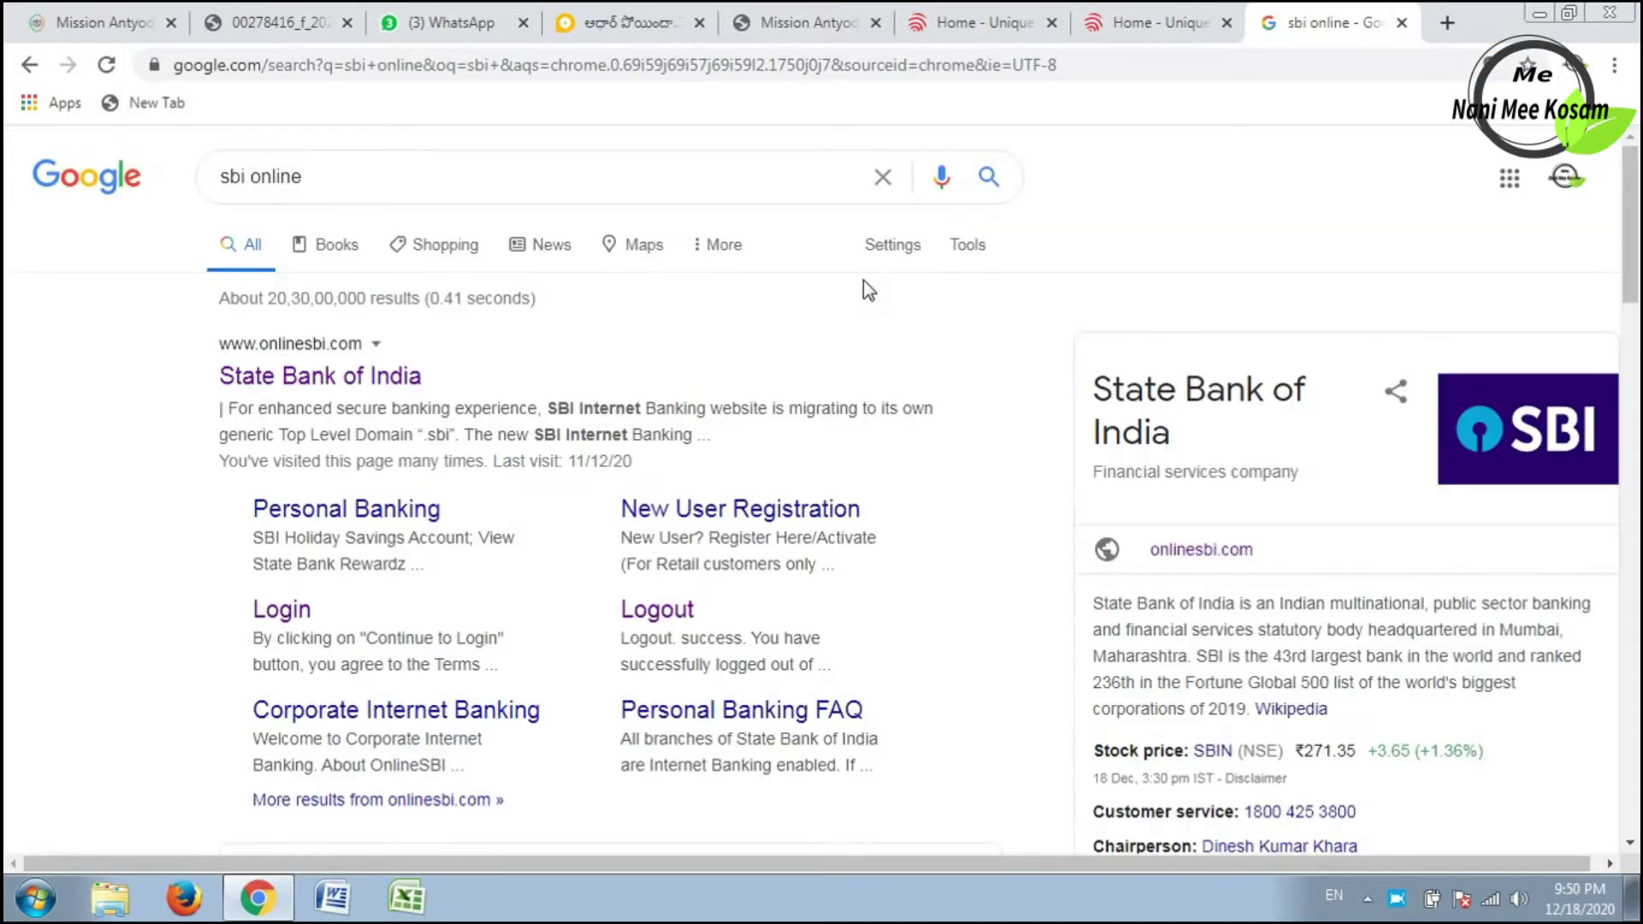
Open the State Bank of India result, reach the Personal Banking login form, and choose new user registration.
{"action": "left_click", "coordinate": [406, 377]}
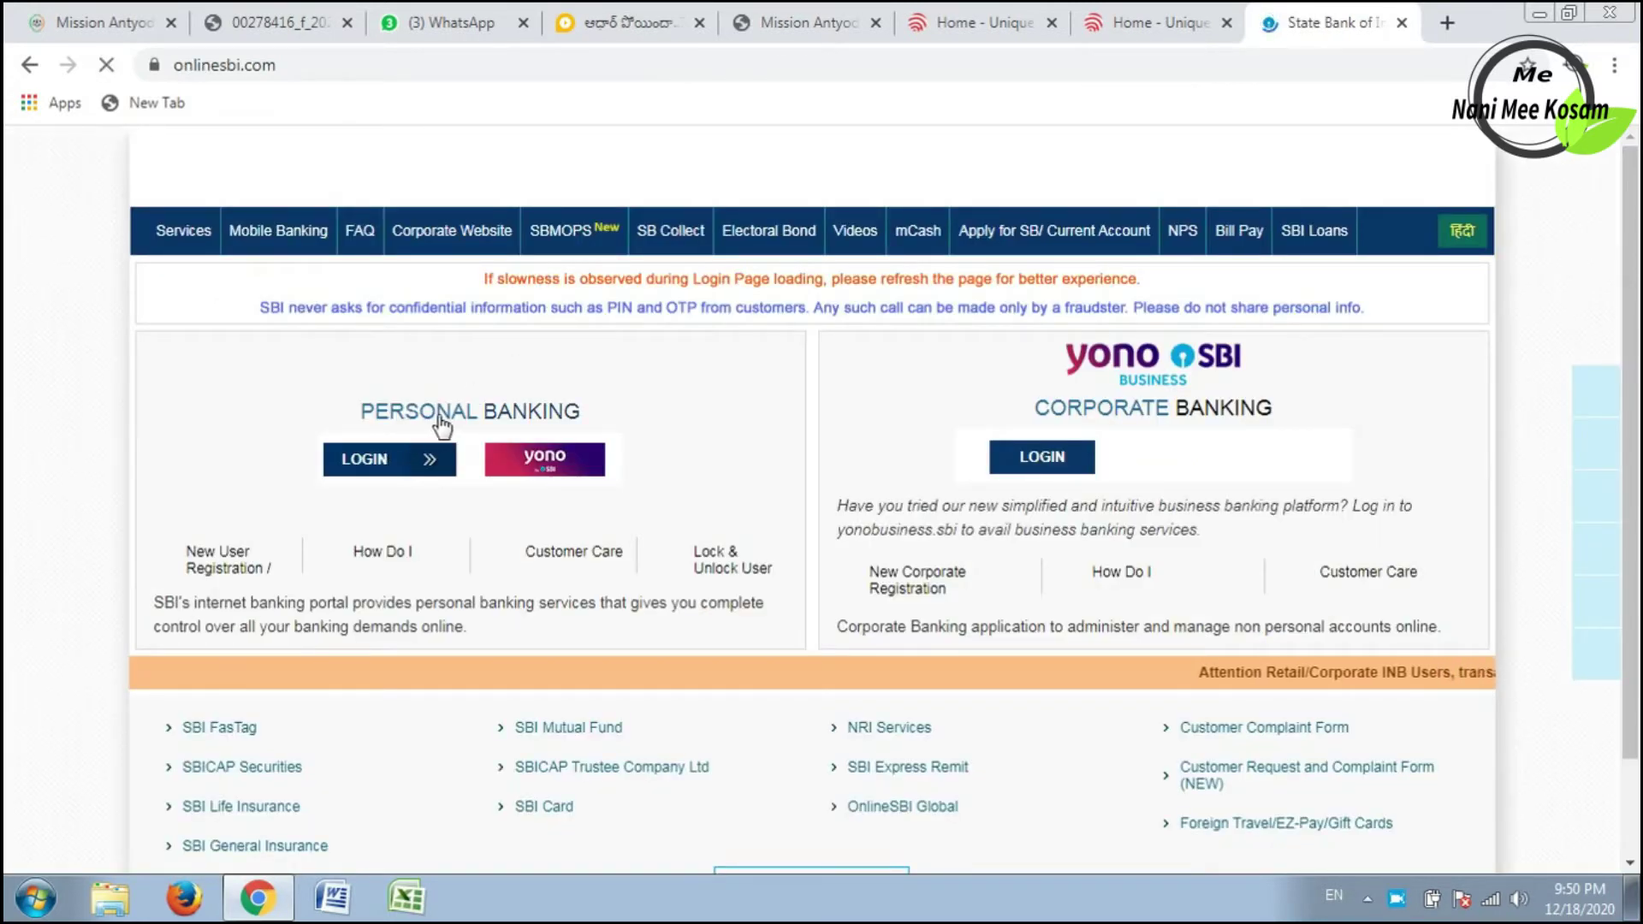
{"action": "left_click", "coordinate": [389, 461]}
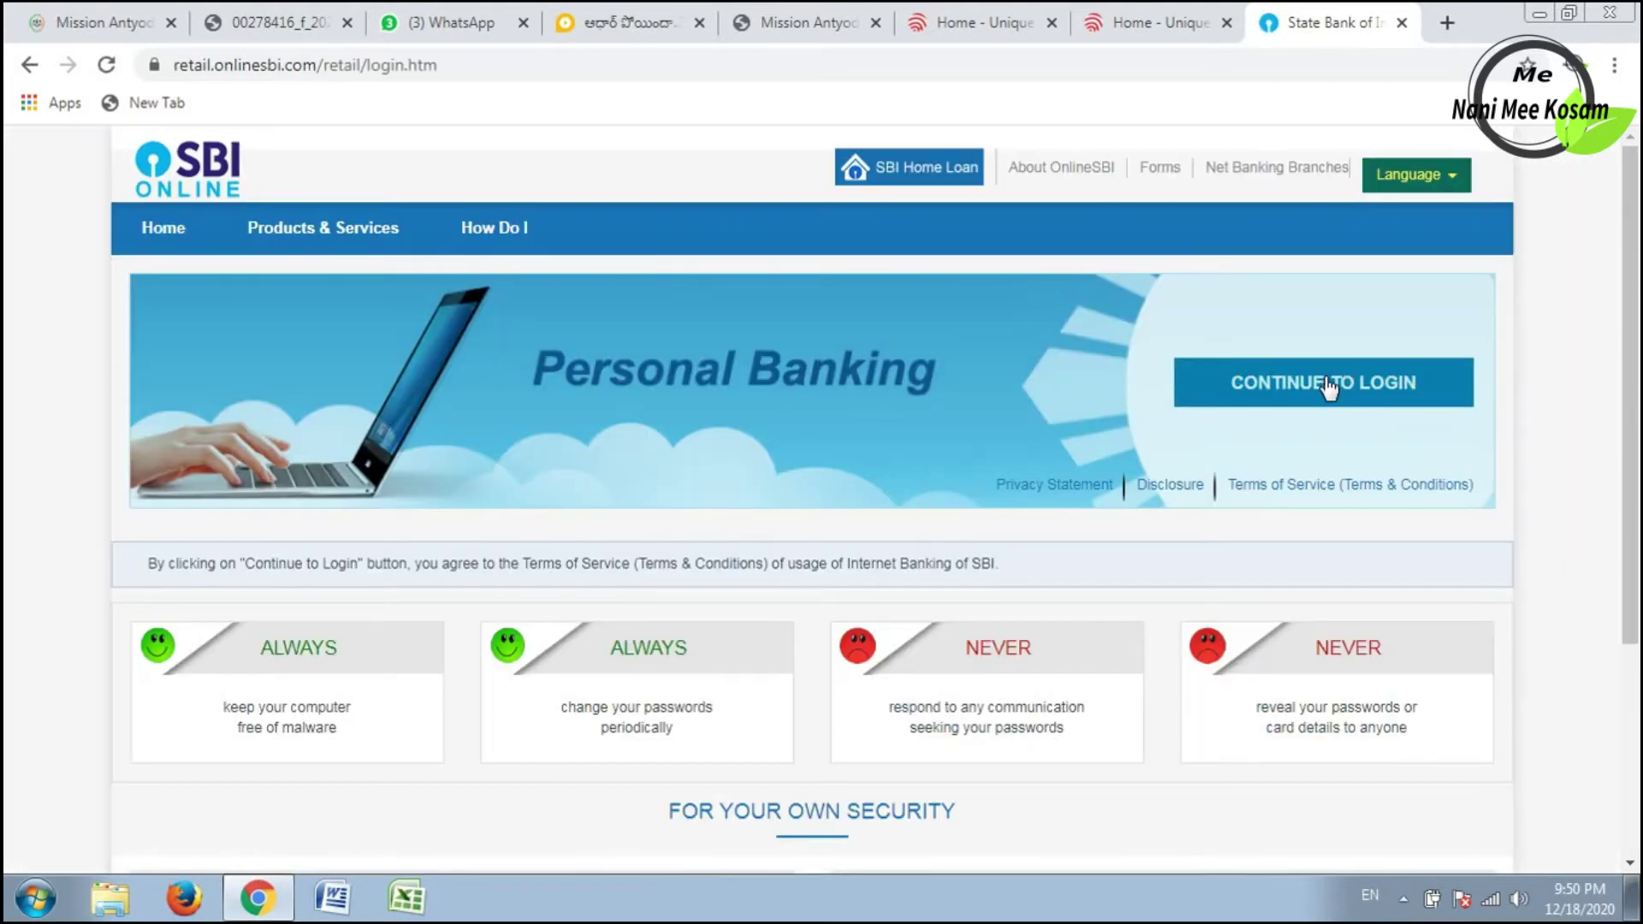
{"action": "left_click", "coordinate": [1327, 387]}
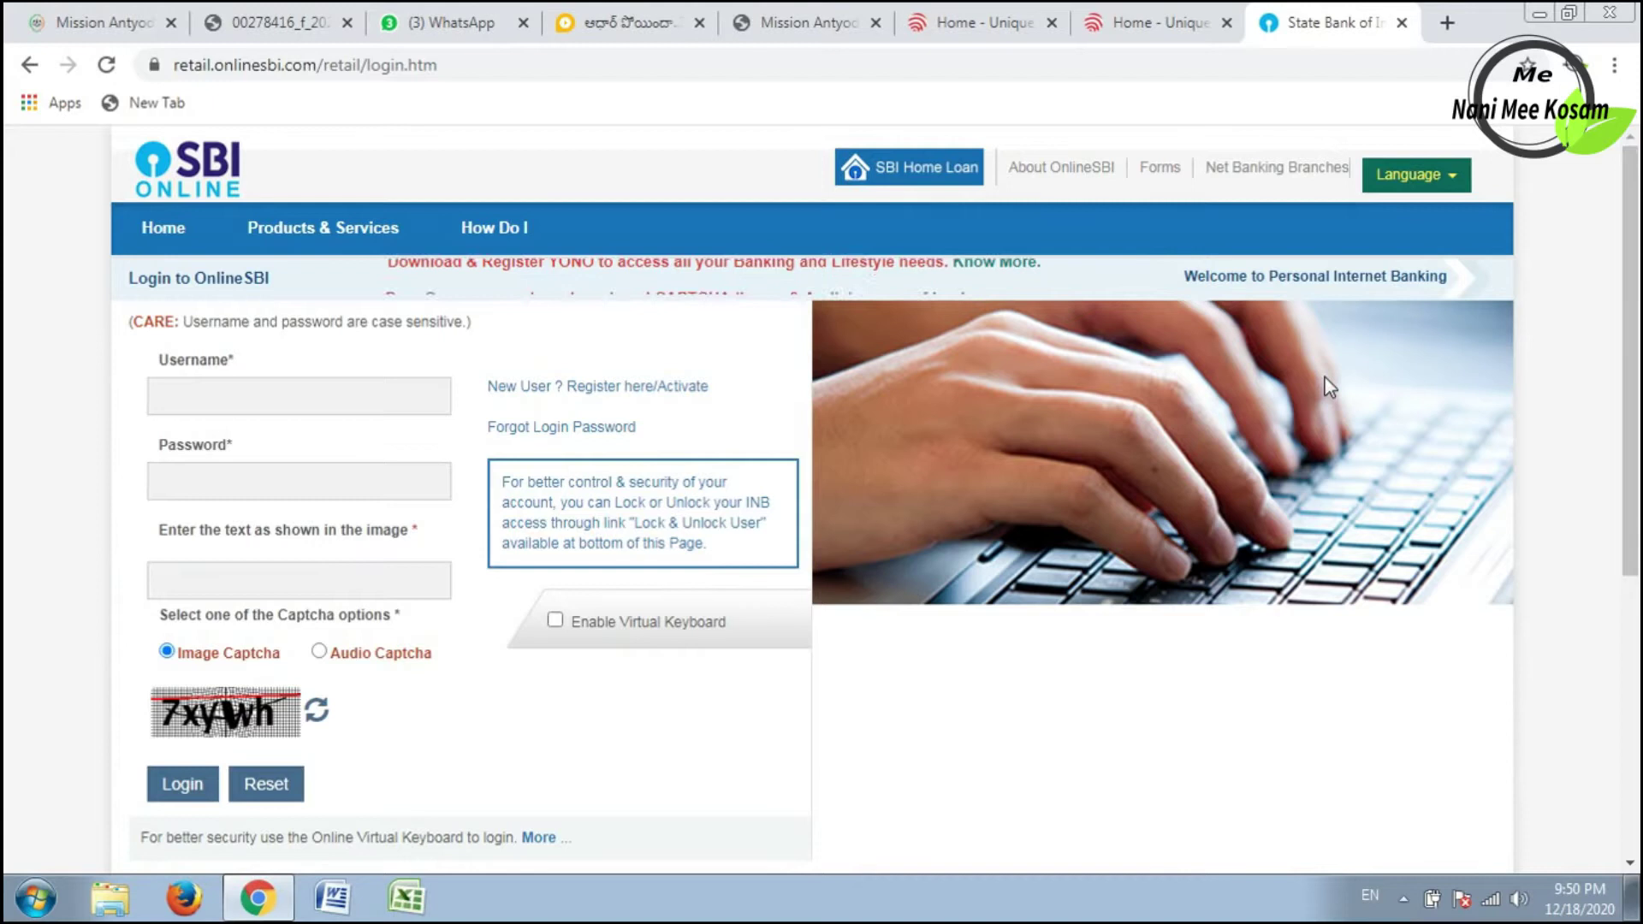
{"action": "left_click", "coordinate": [249, 398]}
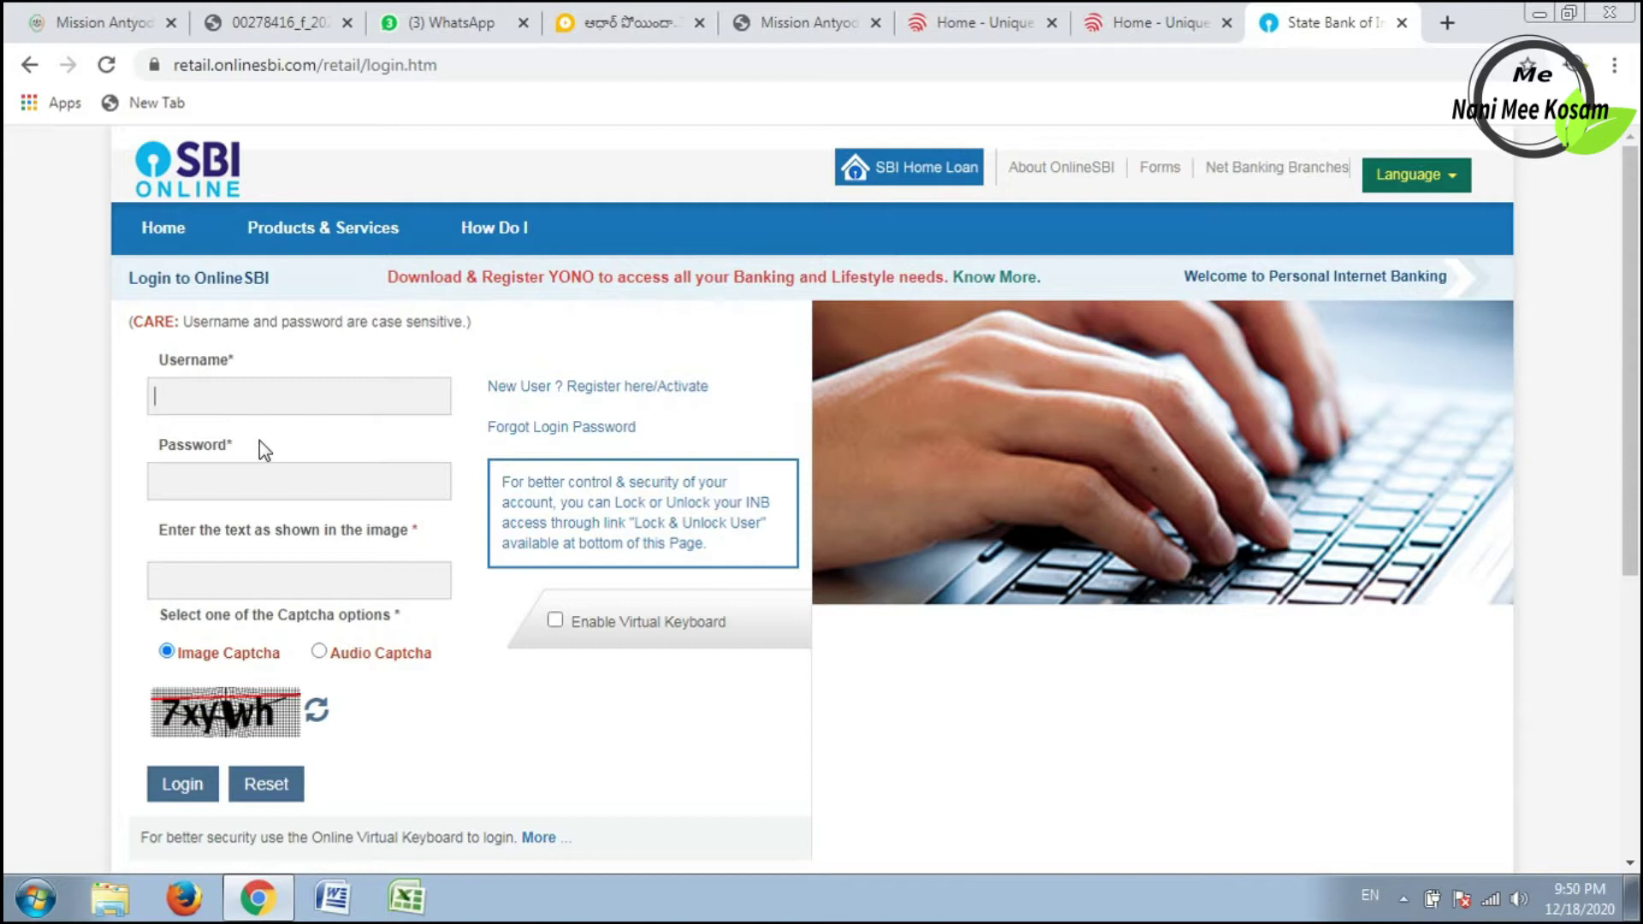
{"action": "left_click", "coordinate": [572, 392]}
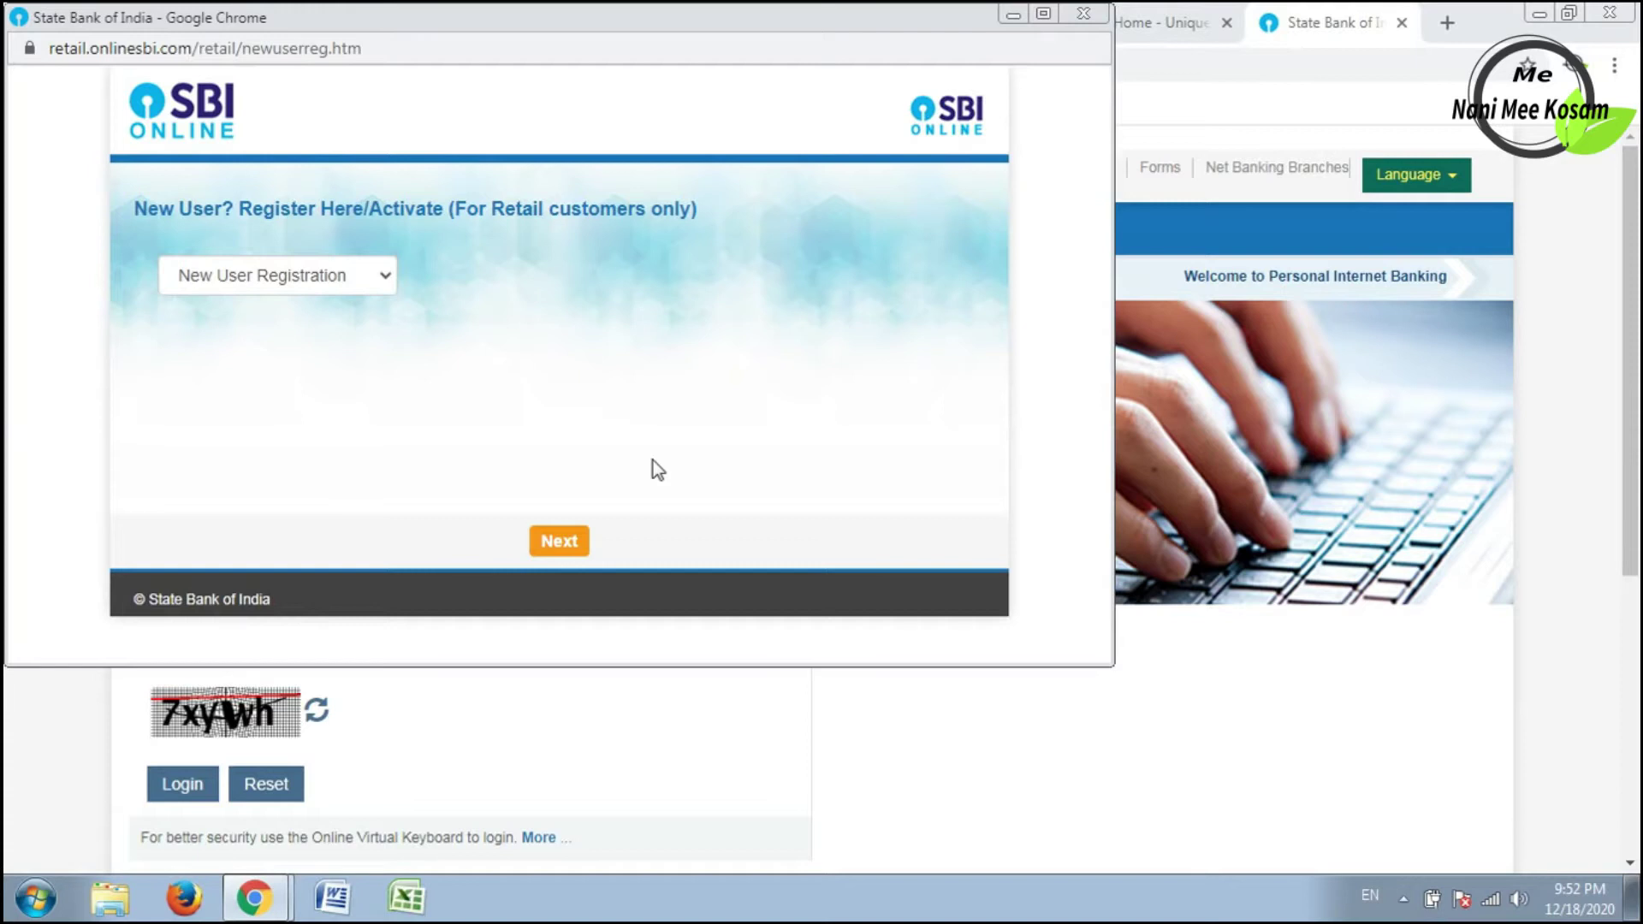
Keep 'New User Registration' selected and proceed to the User Driven Registration – New User form.
{"action": "left_click", "coordinate": [296, 274]}
{"action": "left_click", "coordinate": [296, 272]}
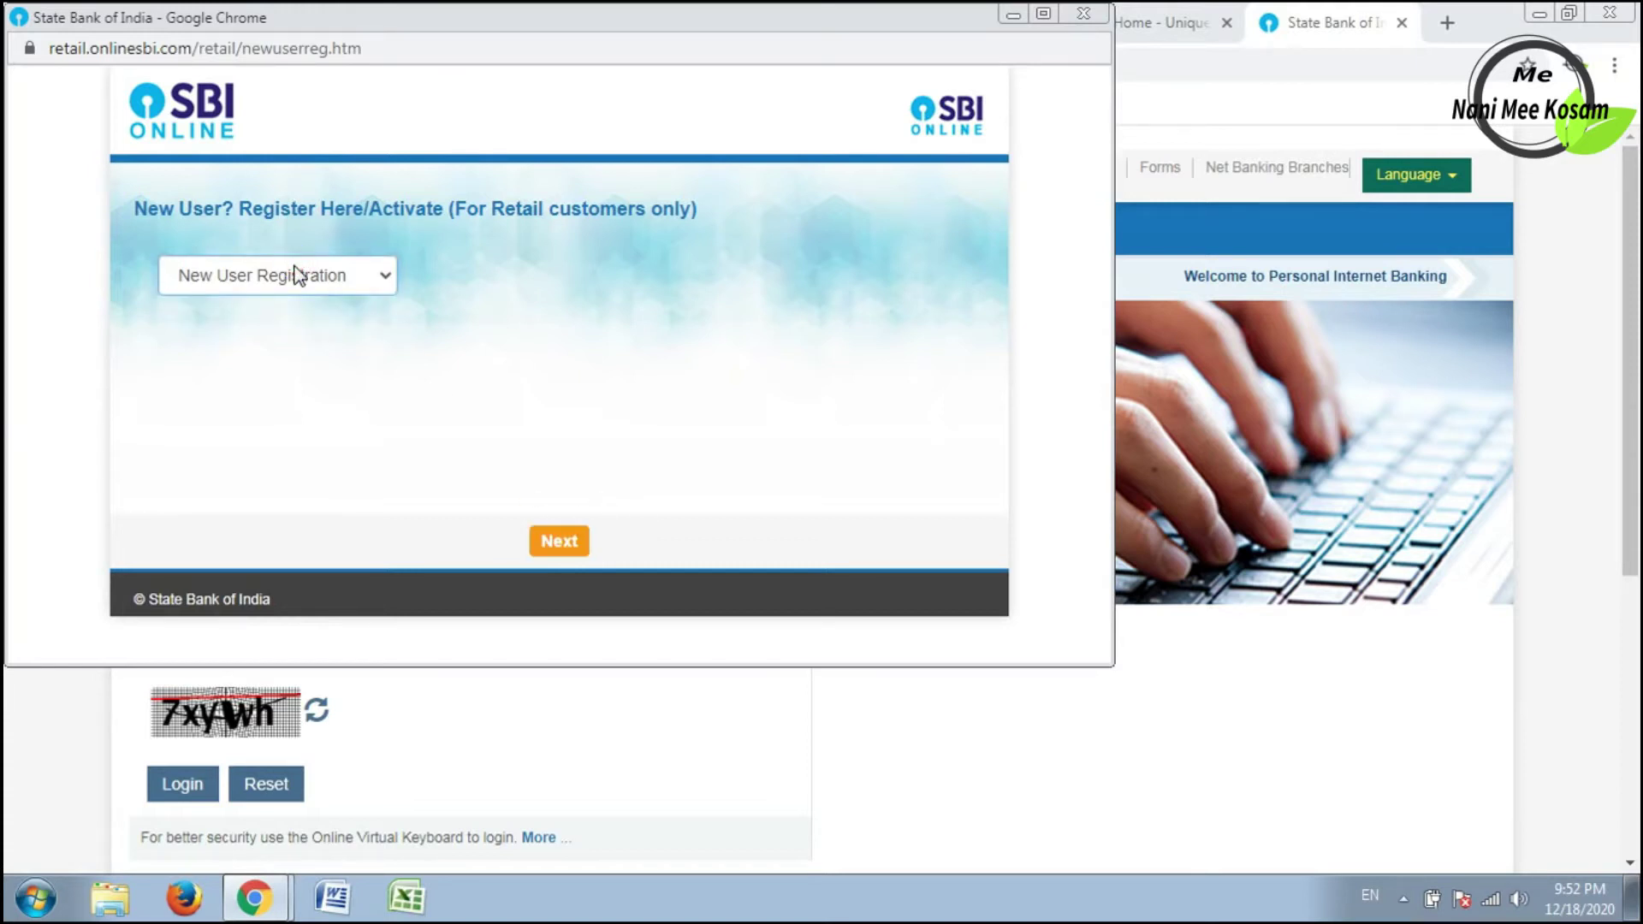
{"action": "left_click", "coordinate": [552, 543]}
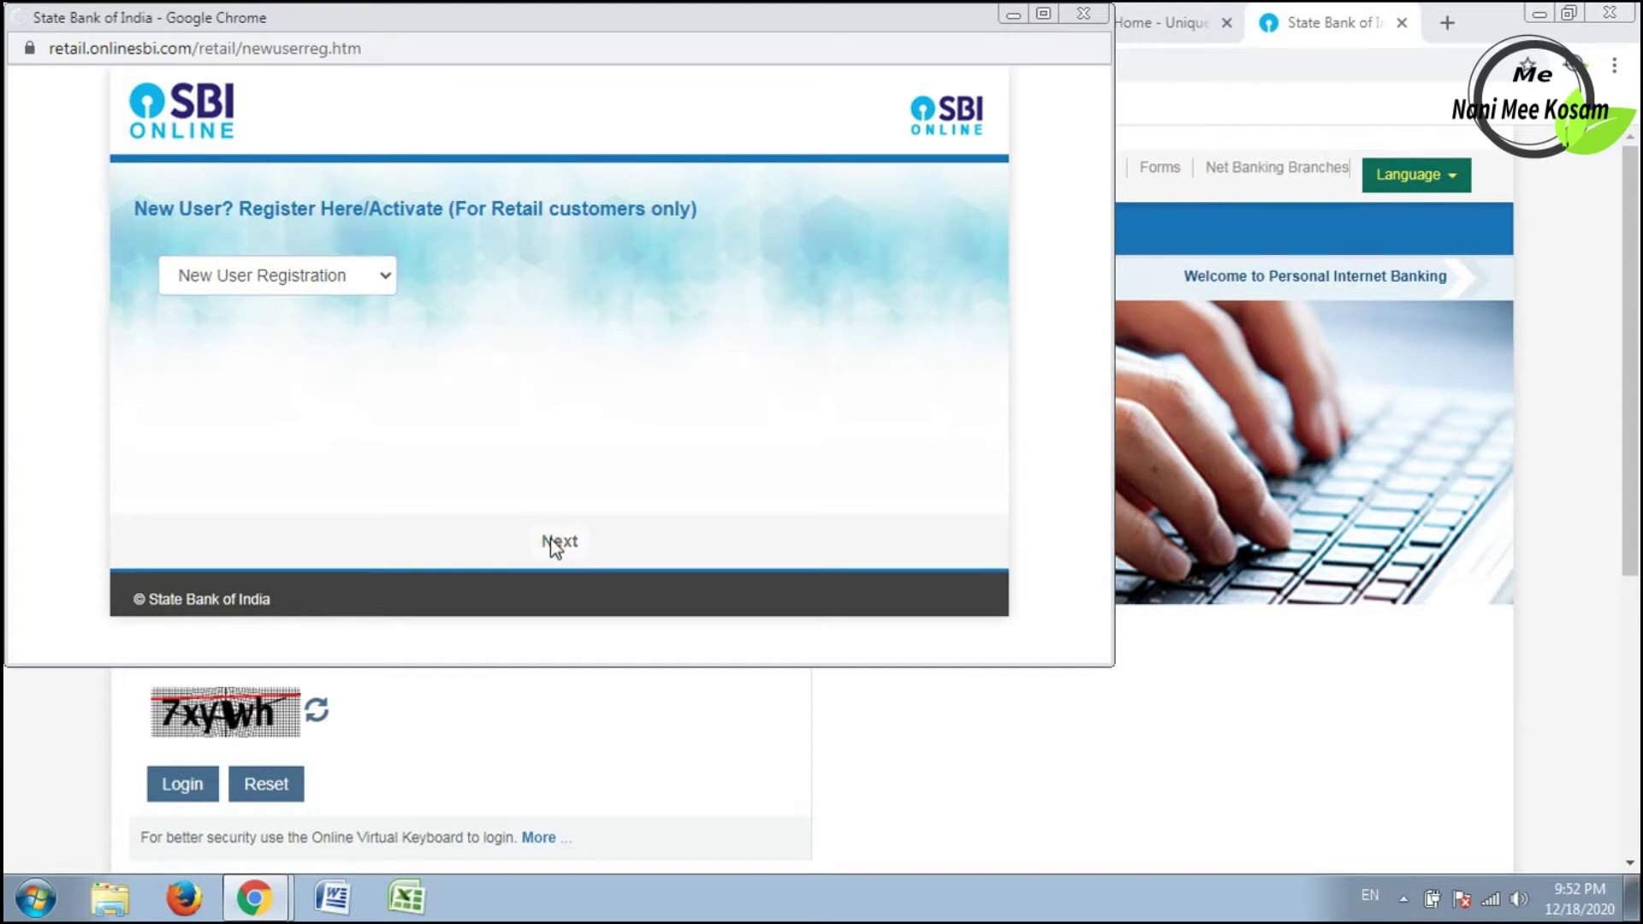
{"action": "left_click", "coordinate": [476, 292]}
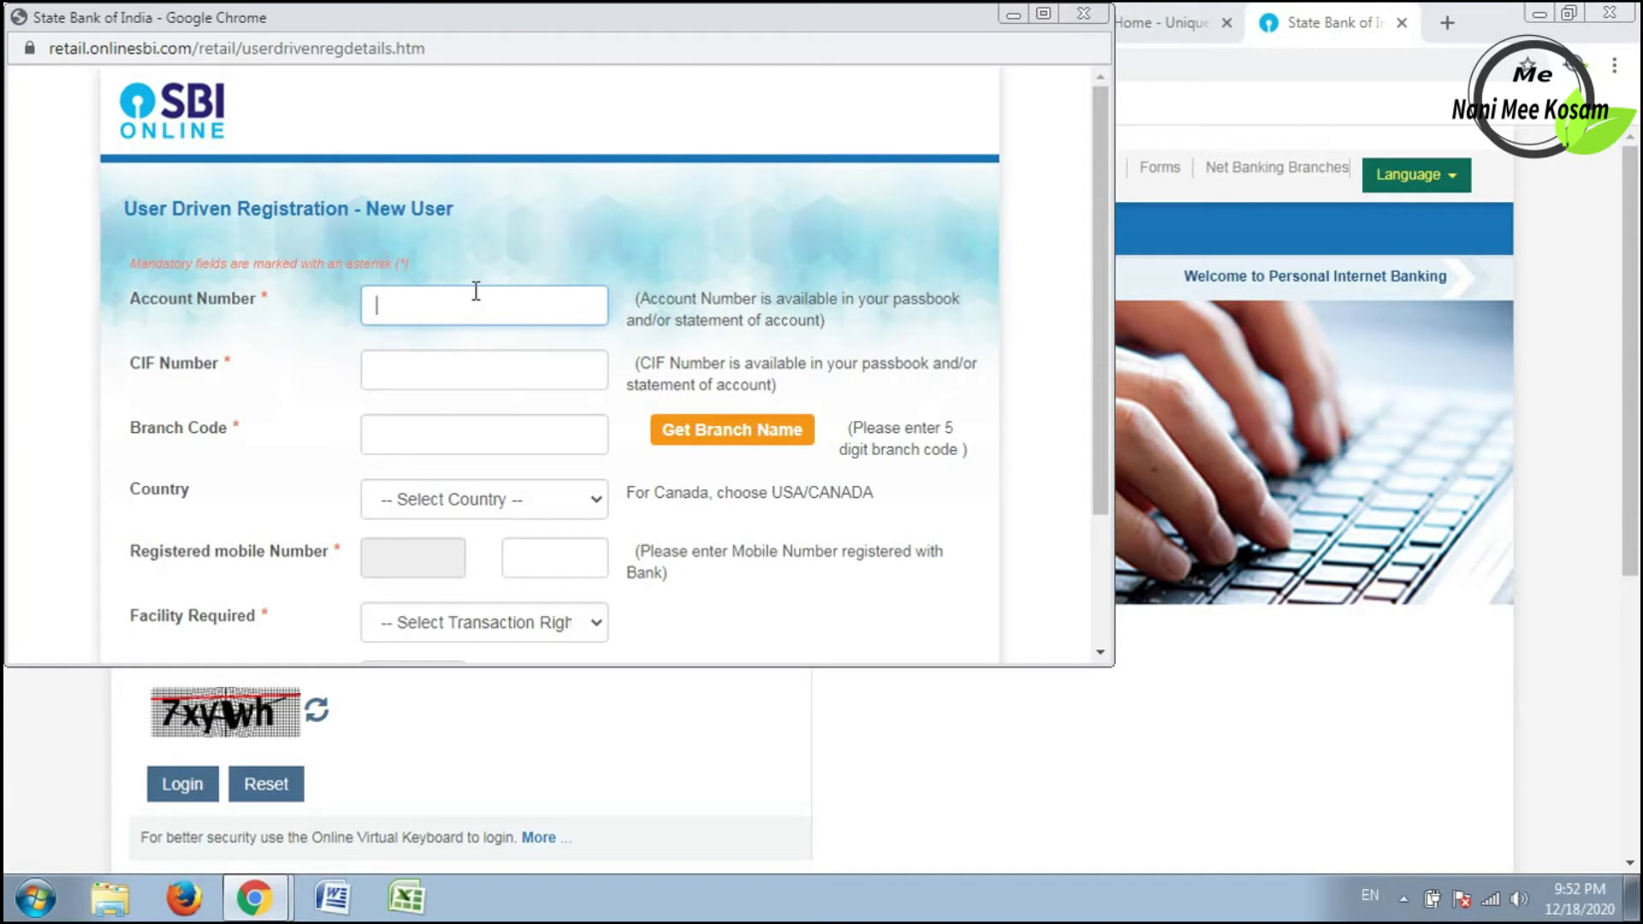
Fill in the account and CIF numbers, branch code 20285, country India and the mobile number.
{"action": "key", "text": "ctrl+v"}
{"action": "key", "text": "Tab"}
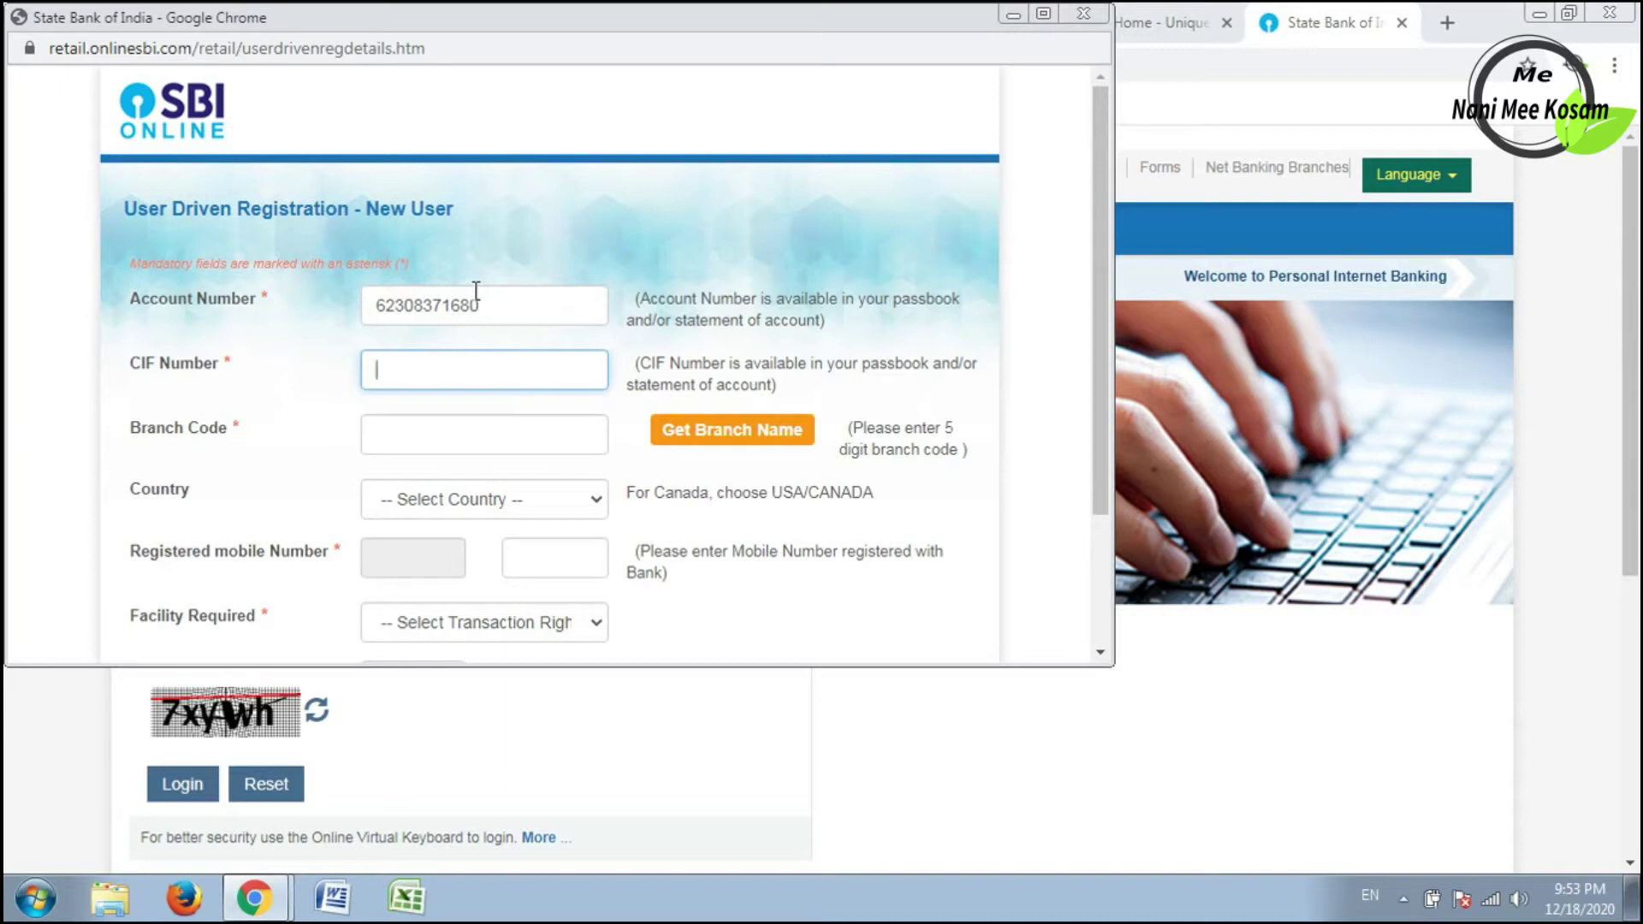
{"action": "key", "text": "ctrl+v"}
{"action": "key", "text": "Tab"}
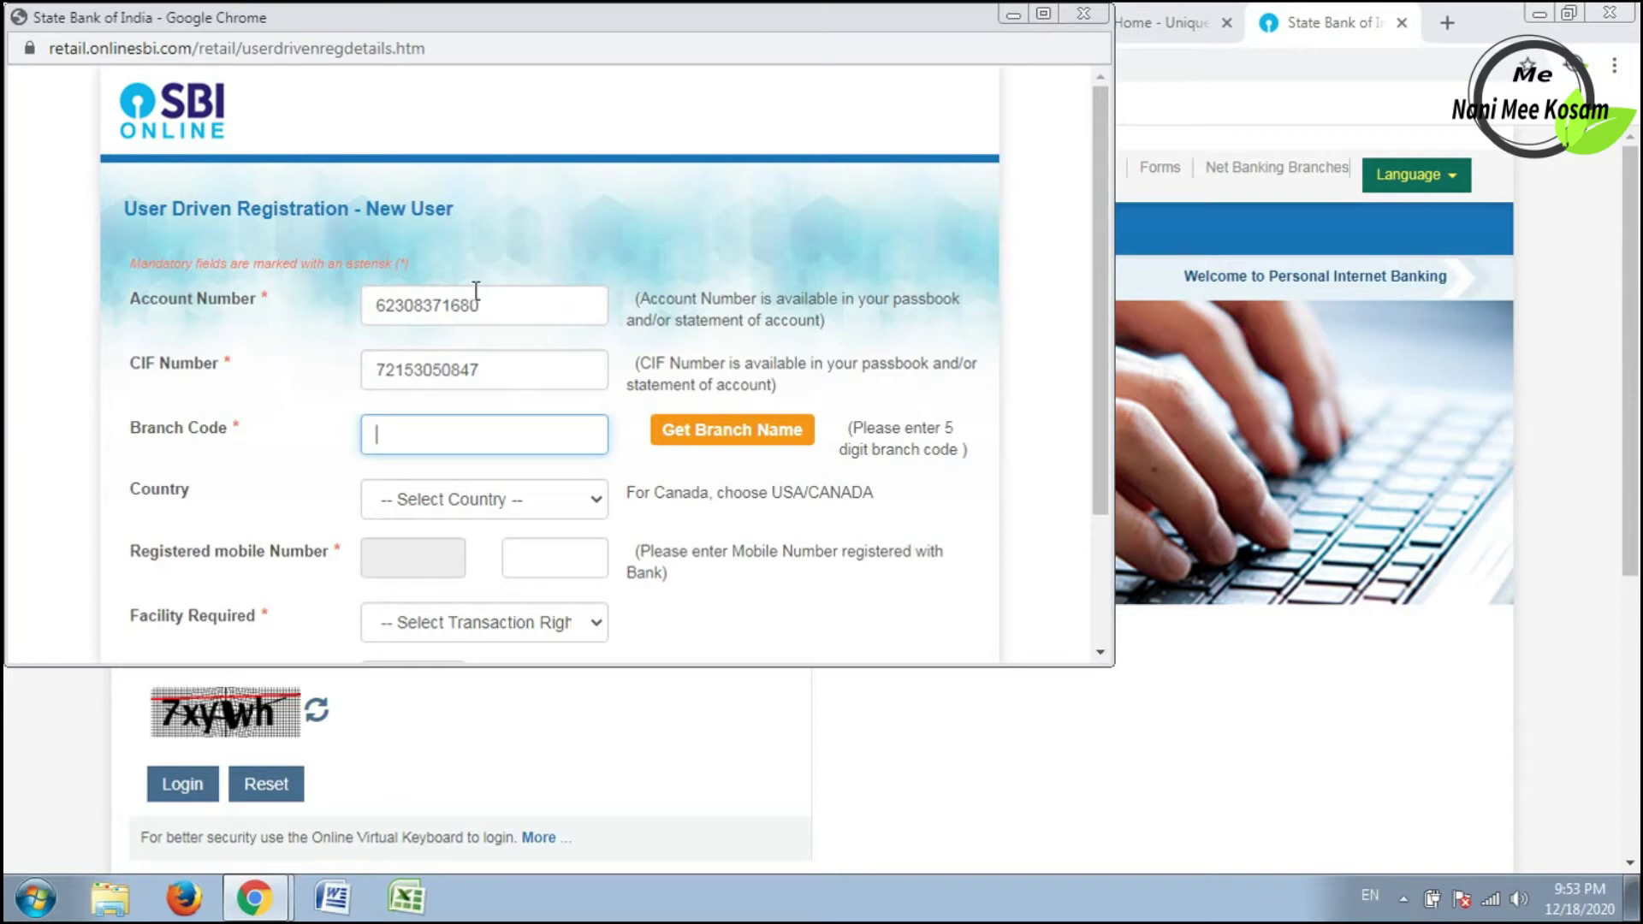
{"action": "type", "text": "20285"}
{"action": "key", "text": "Tab"}
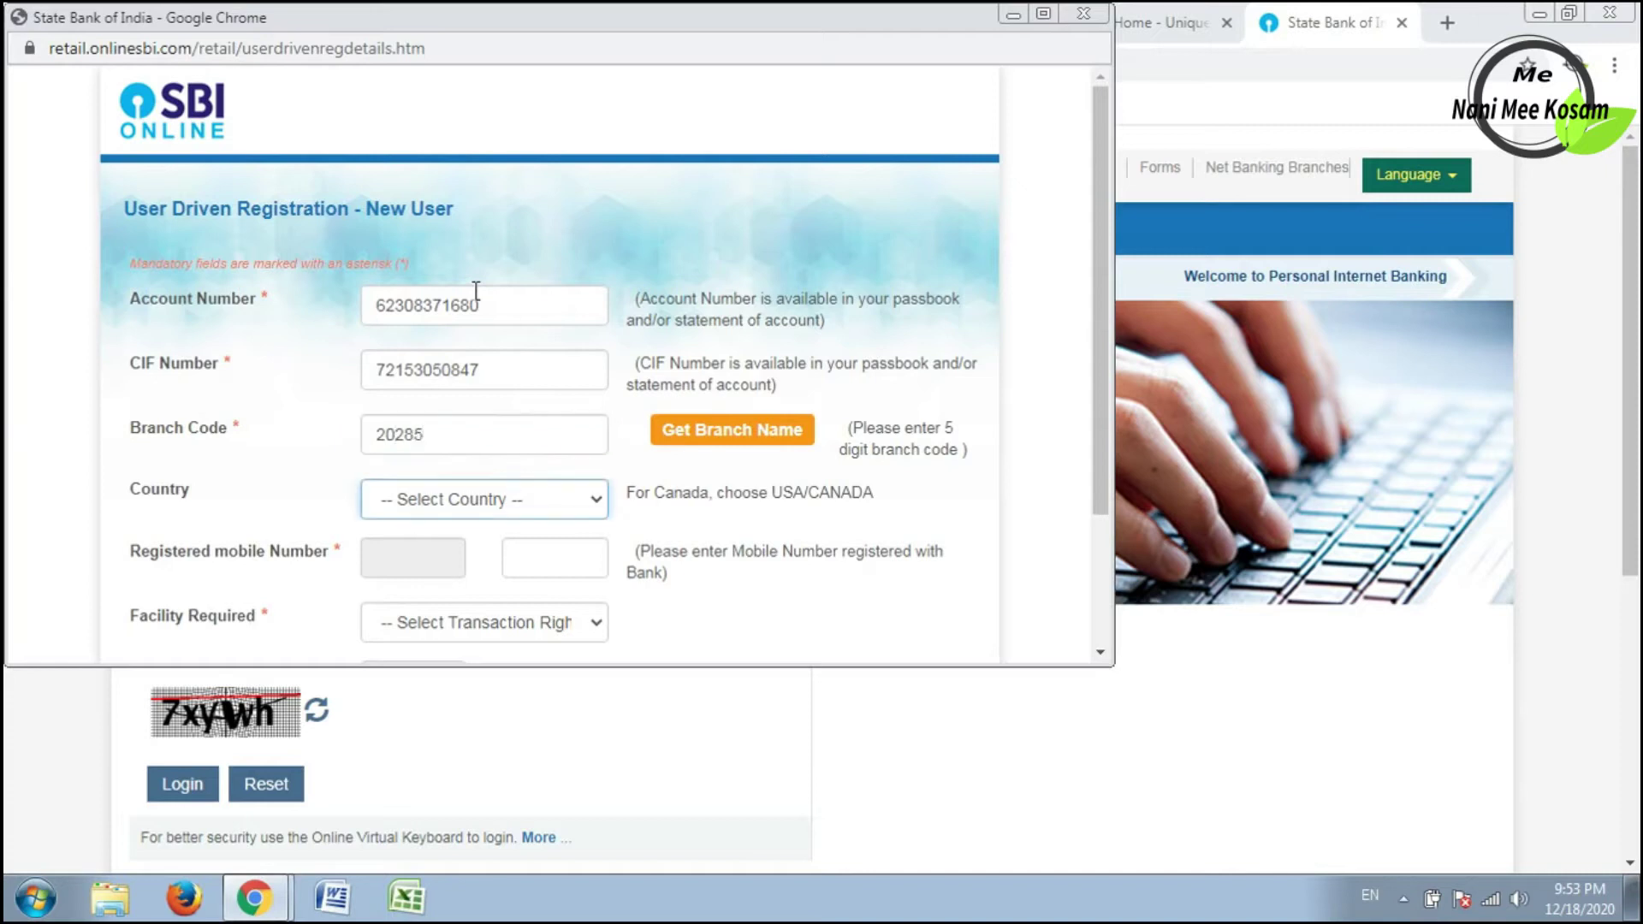
{"action": "key", "text": "Down"}
{"action": "key", "text": "Tab"}
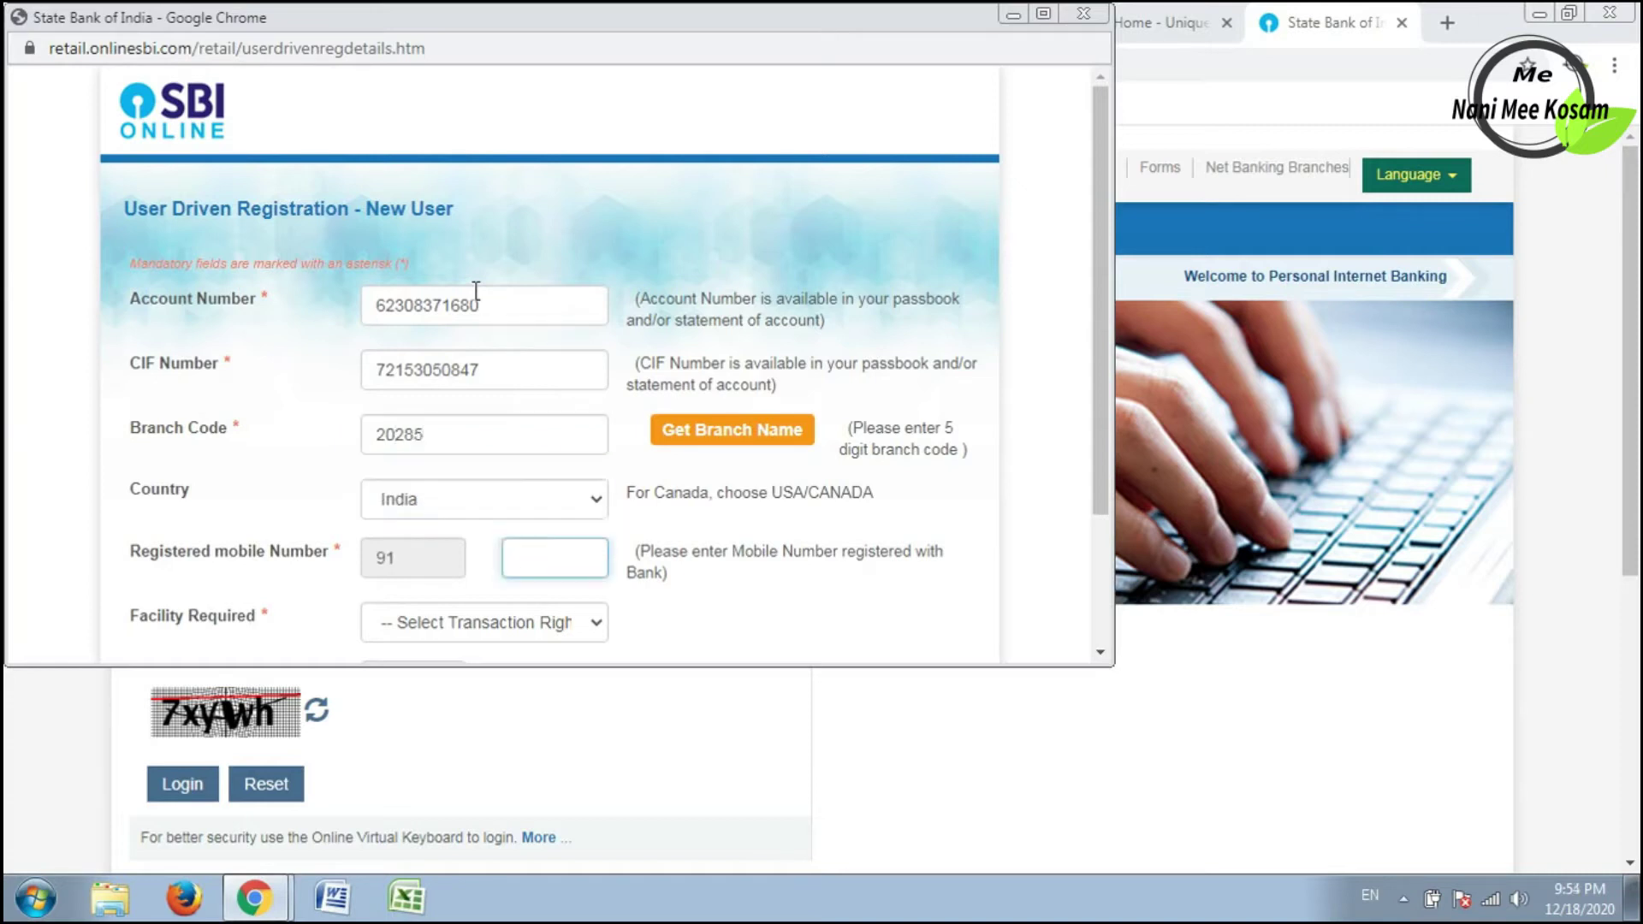
{"action": "type", "text": "77318661"}
{"action": "key", "text": "Tab"}
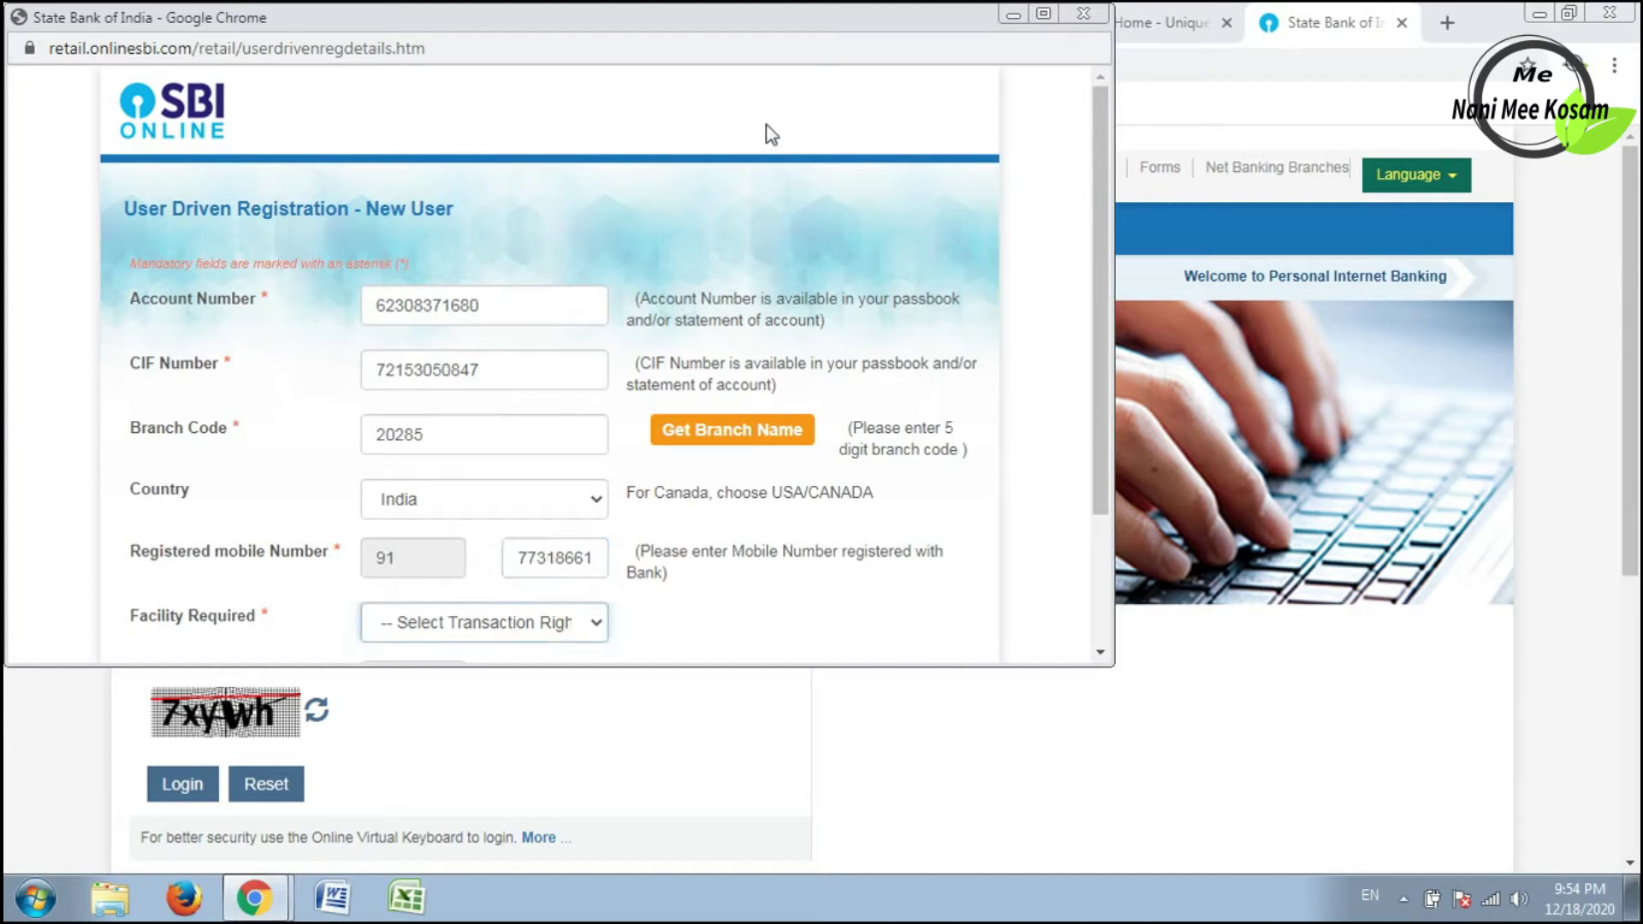
Choose Full Transaction Rights, enter the captcha, and submit the registration form.
{"action": "left_click", "coordinate": [1046, 15]}
{"action": "left_click", "coordinate": [669, 604]}
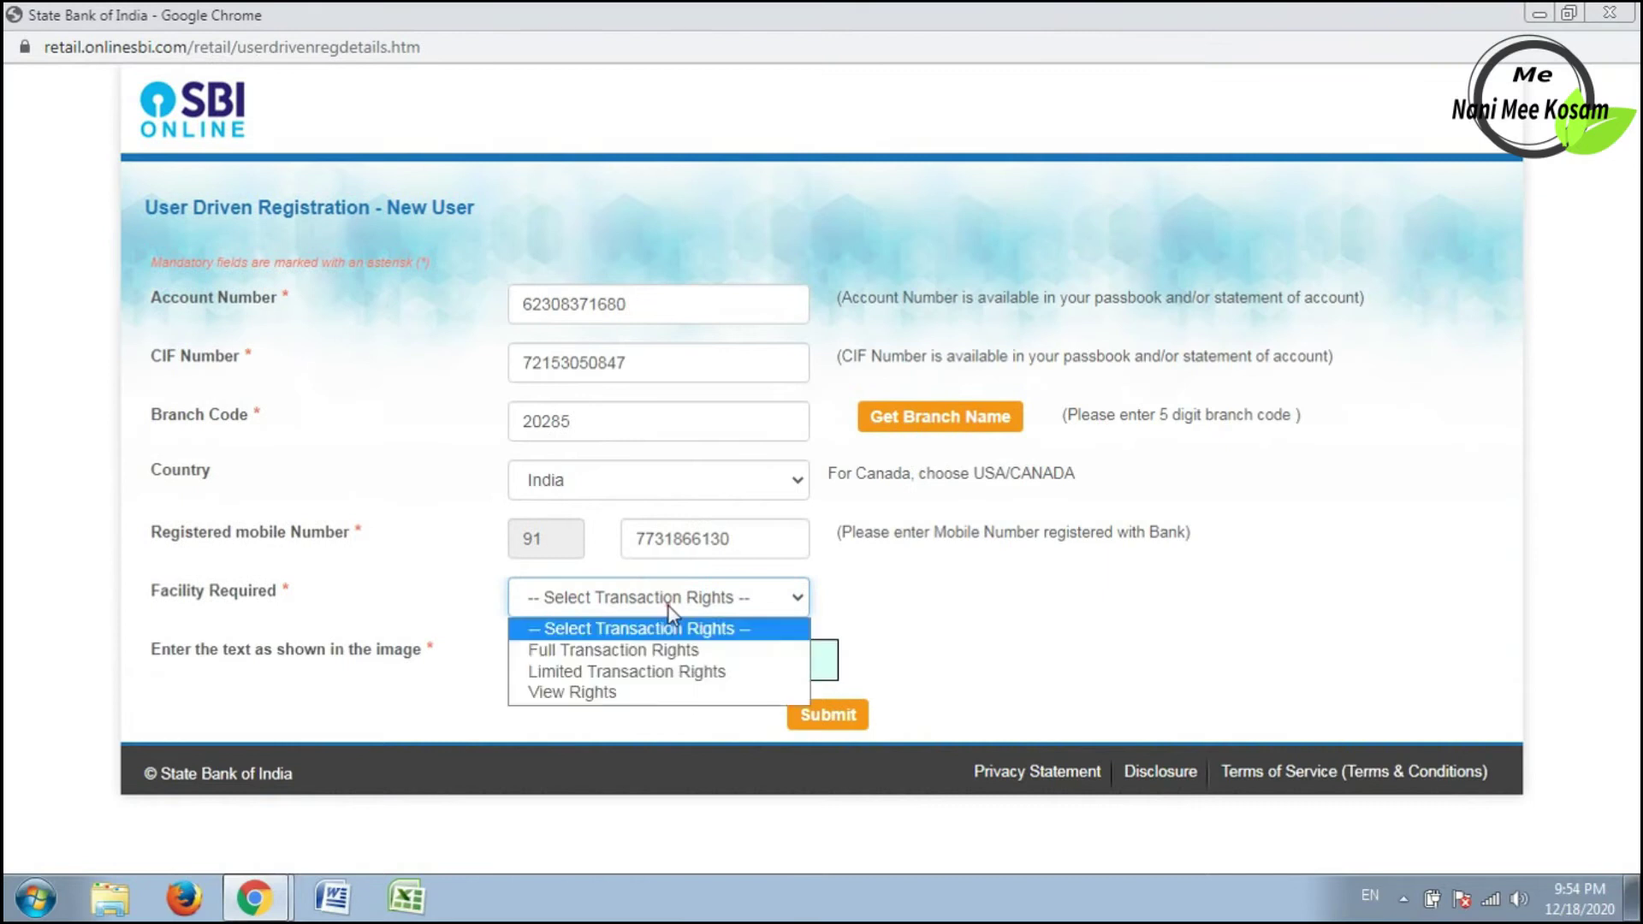
{"action": "left_click", "coordinate": [646, 653]}
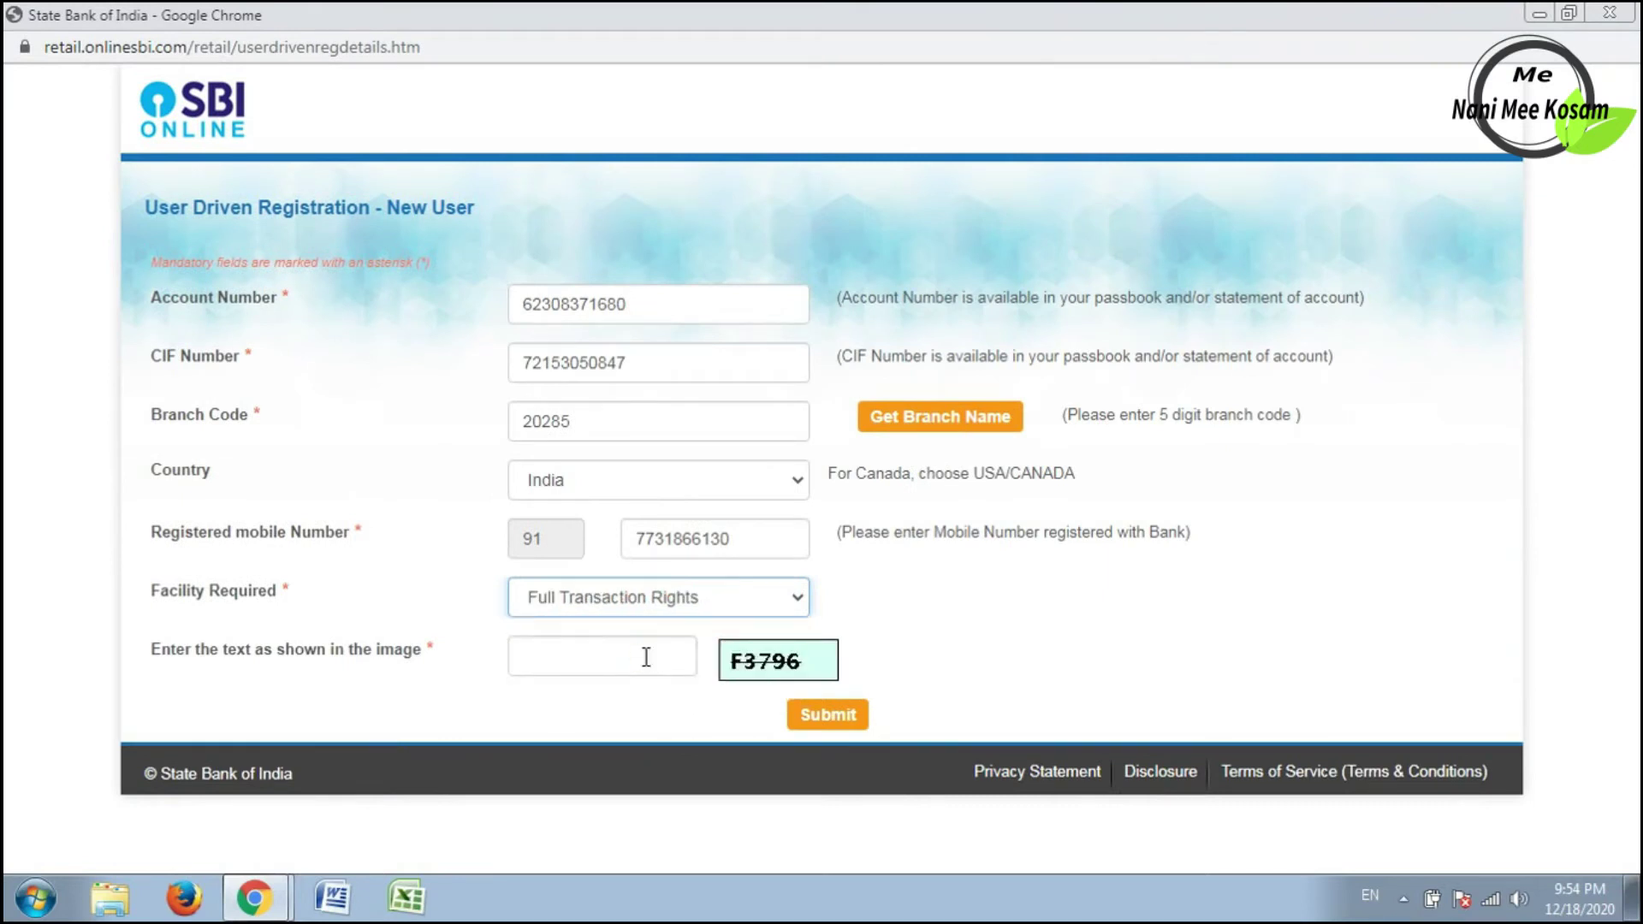
{"action": "left_click", "coordinate": [692, 602]}
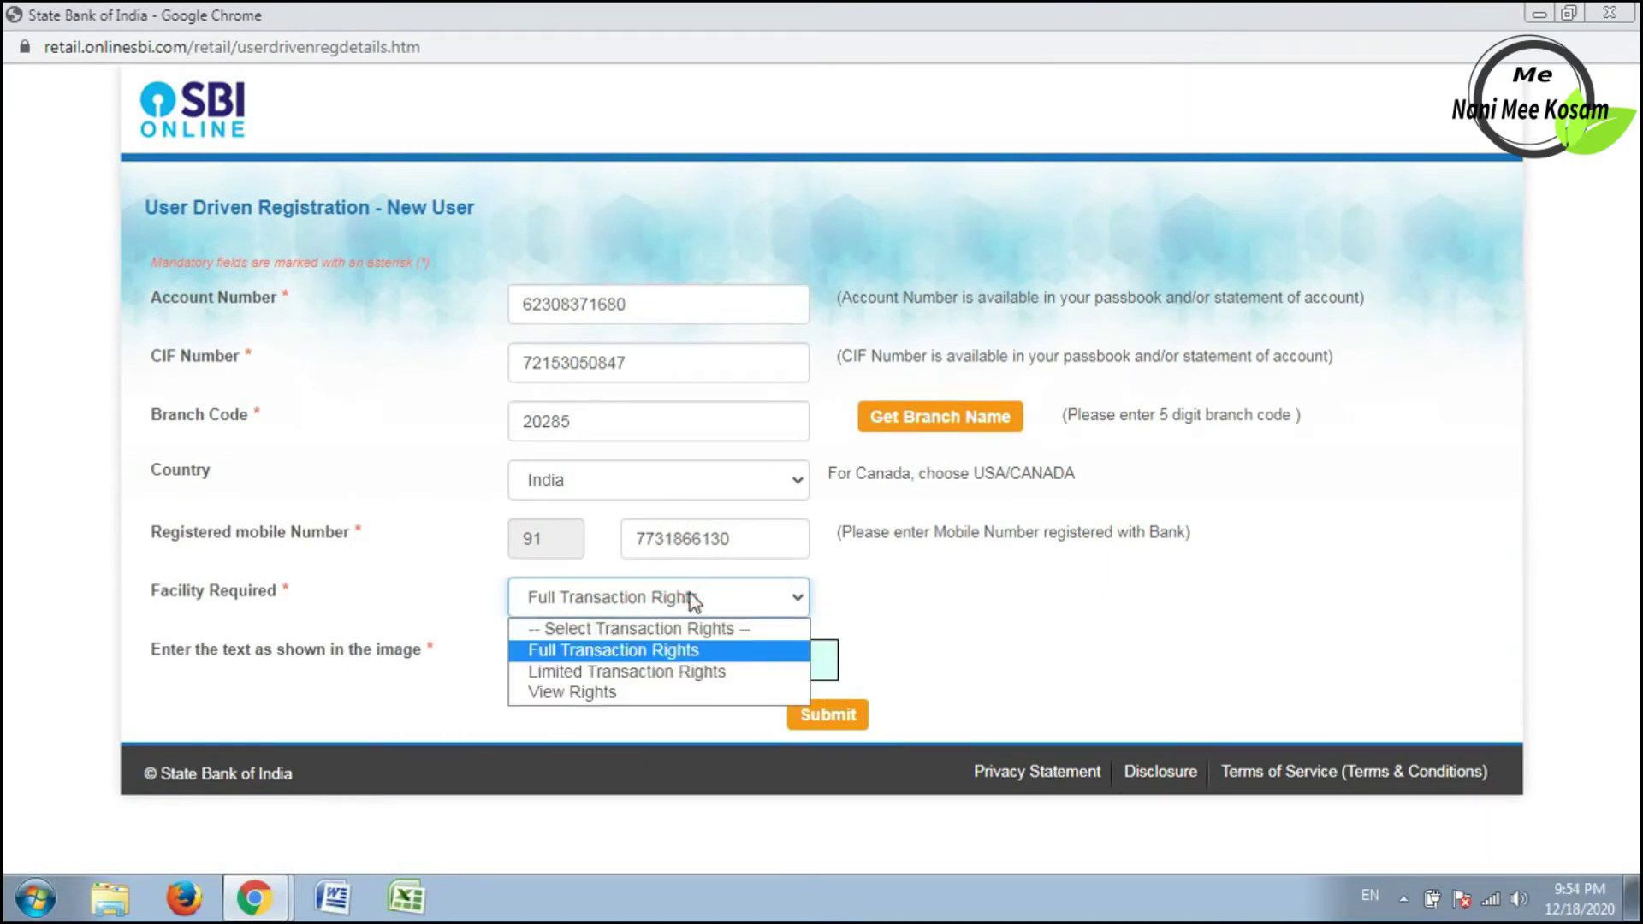
{"action": "left_click", "coordinate": [660, 649]}
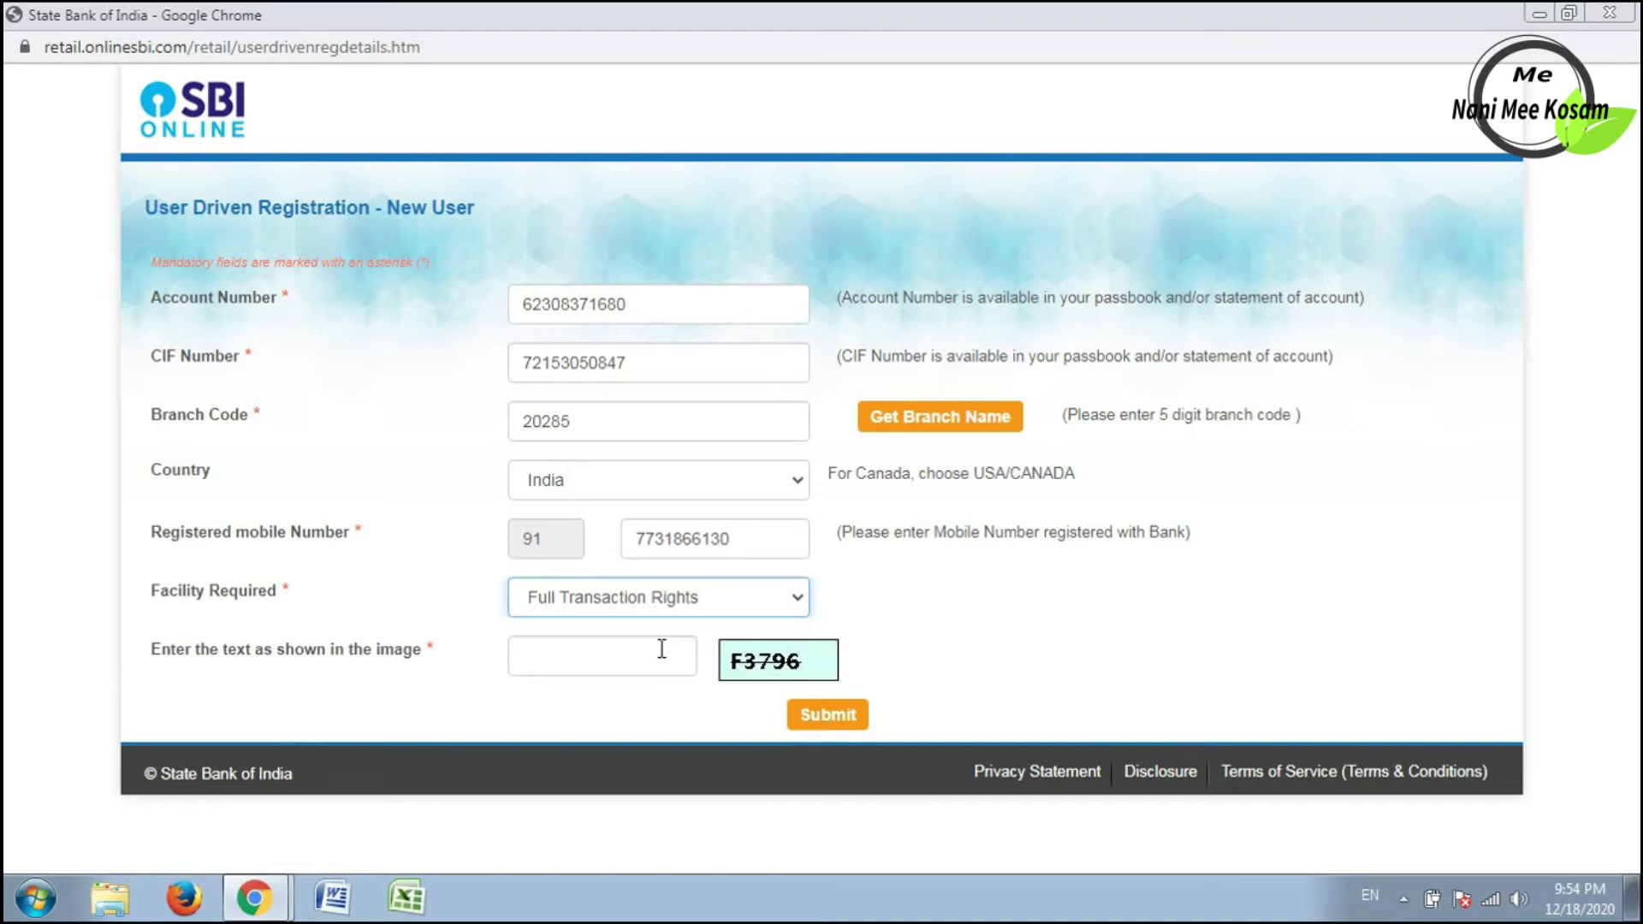
{"action": "left_click", "coordinate": [662, 649]}
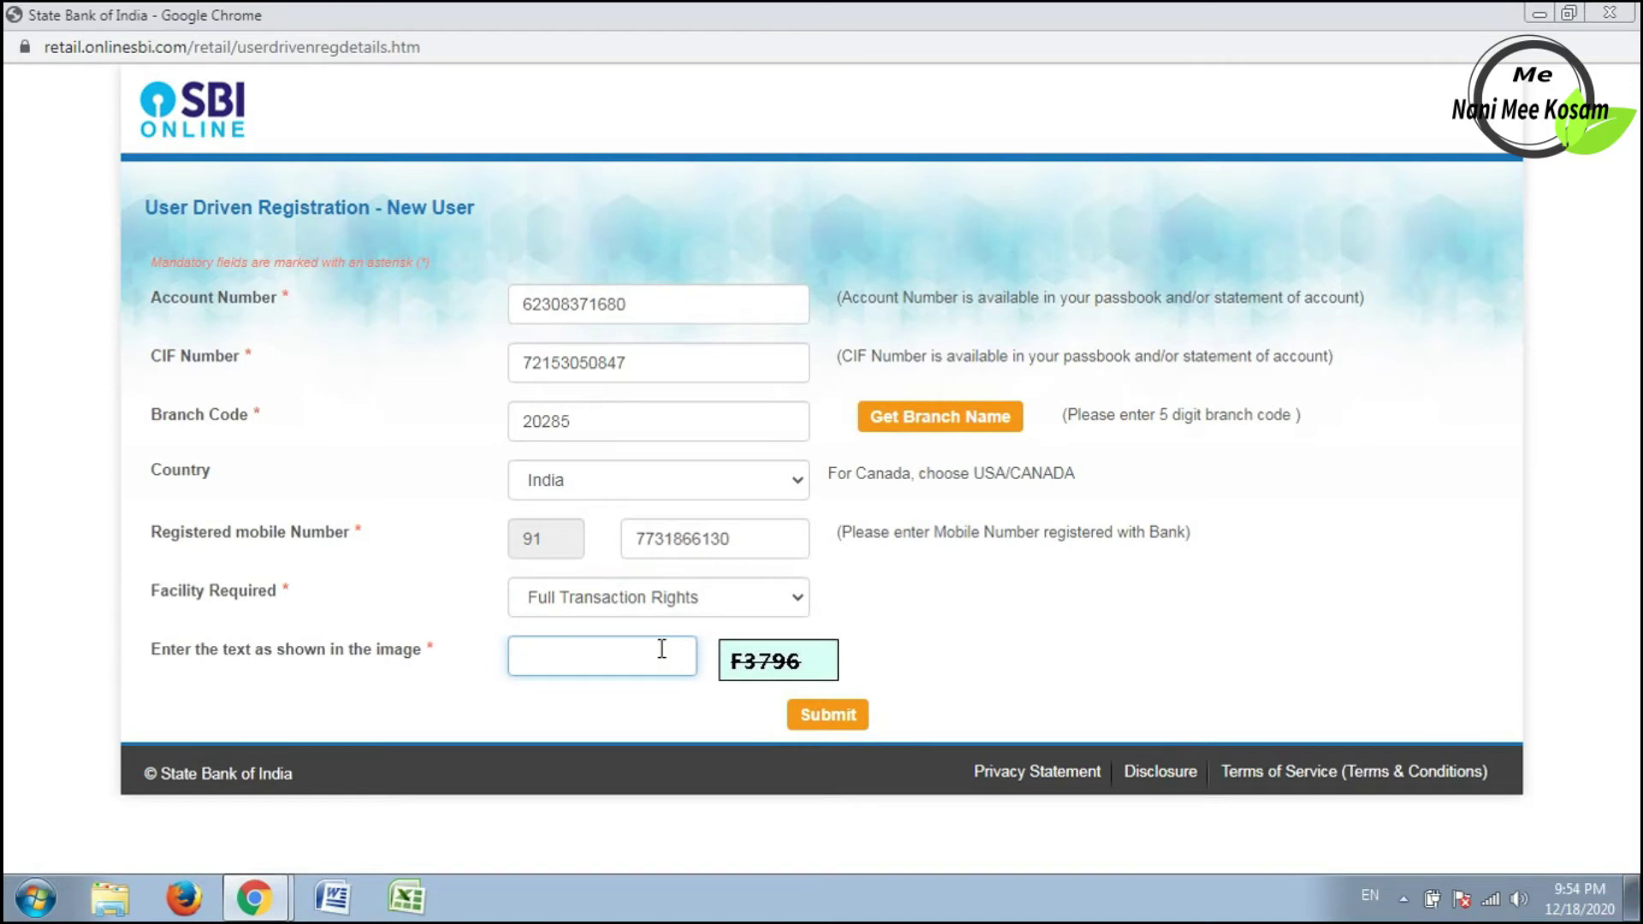
{"action": "type", "text": "F3796"}
{"action": "left_click", "coordinate": [819, 715]}
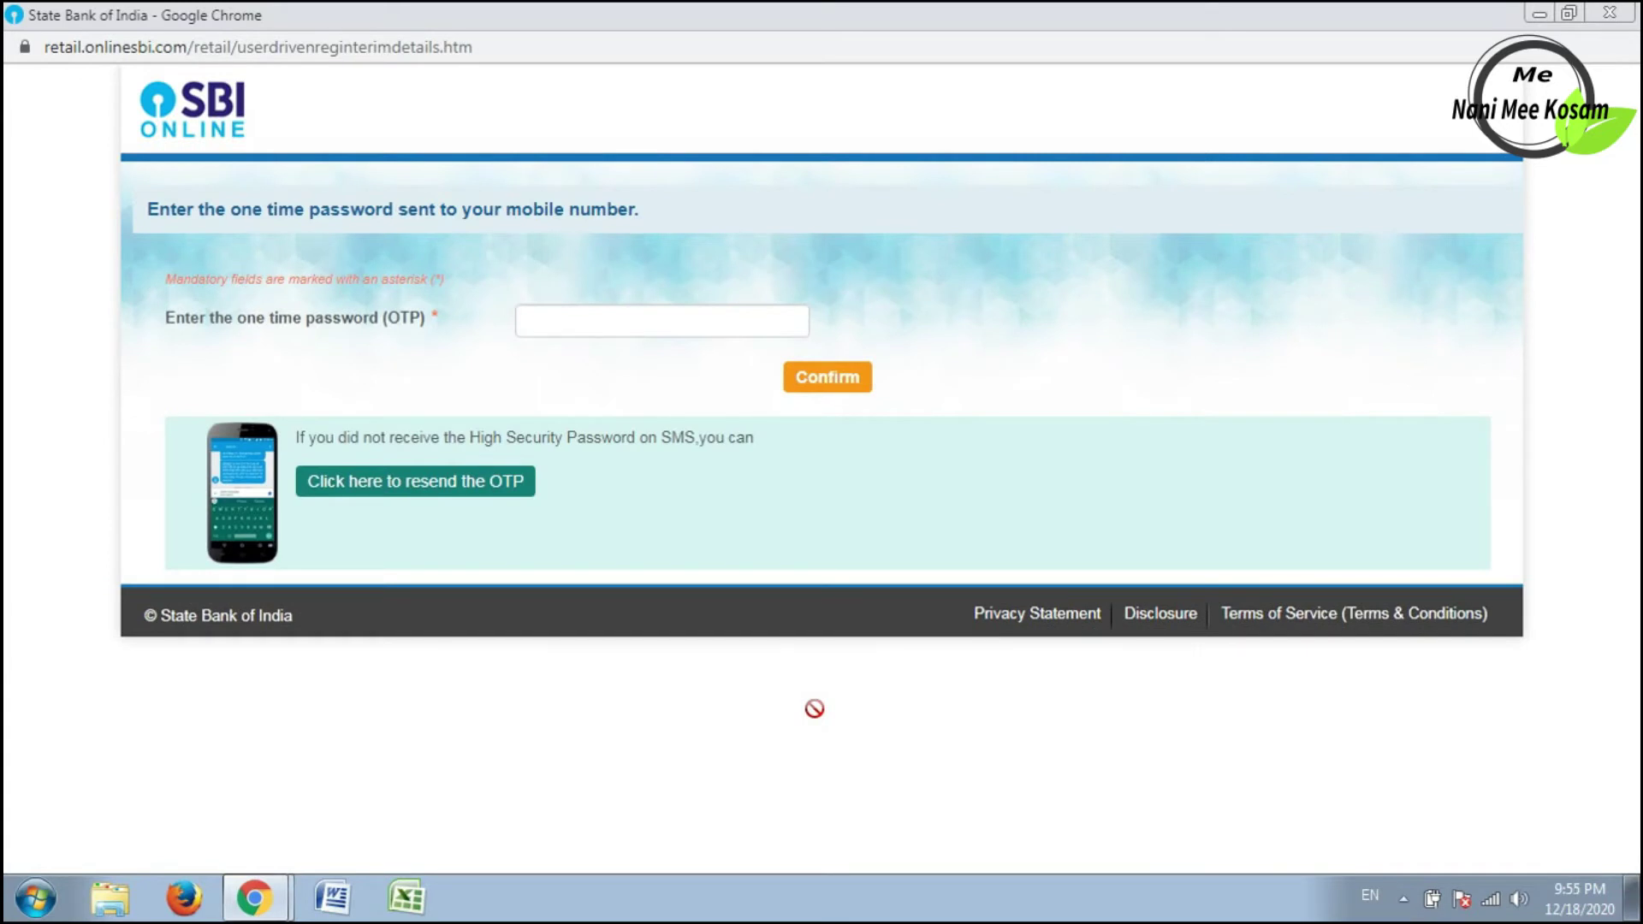
Enter and confirm the one-time password.
{"action": "left_click", "coordinate": [745, 317]}
{"action": "key", "text": "ctrl+v"}
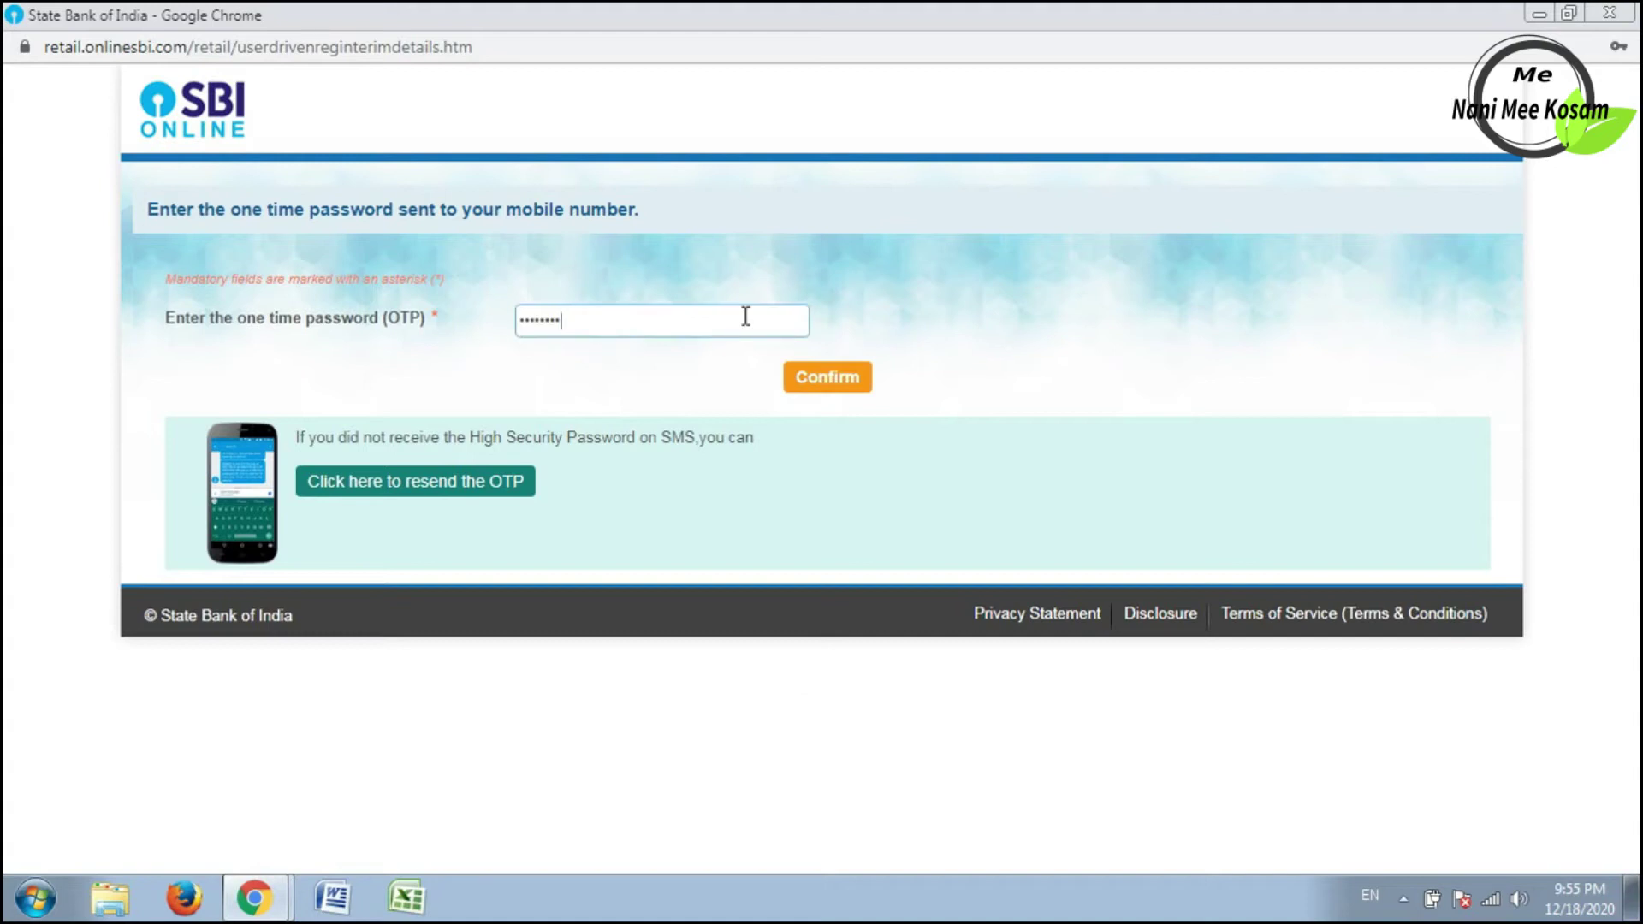
{"action": "left_click", "coordinate": [813, 386]}
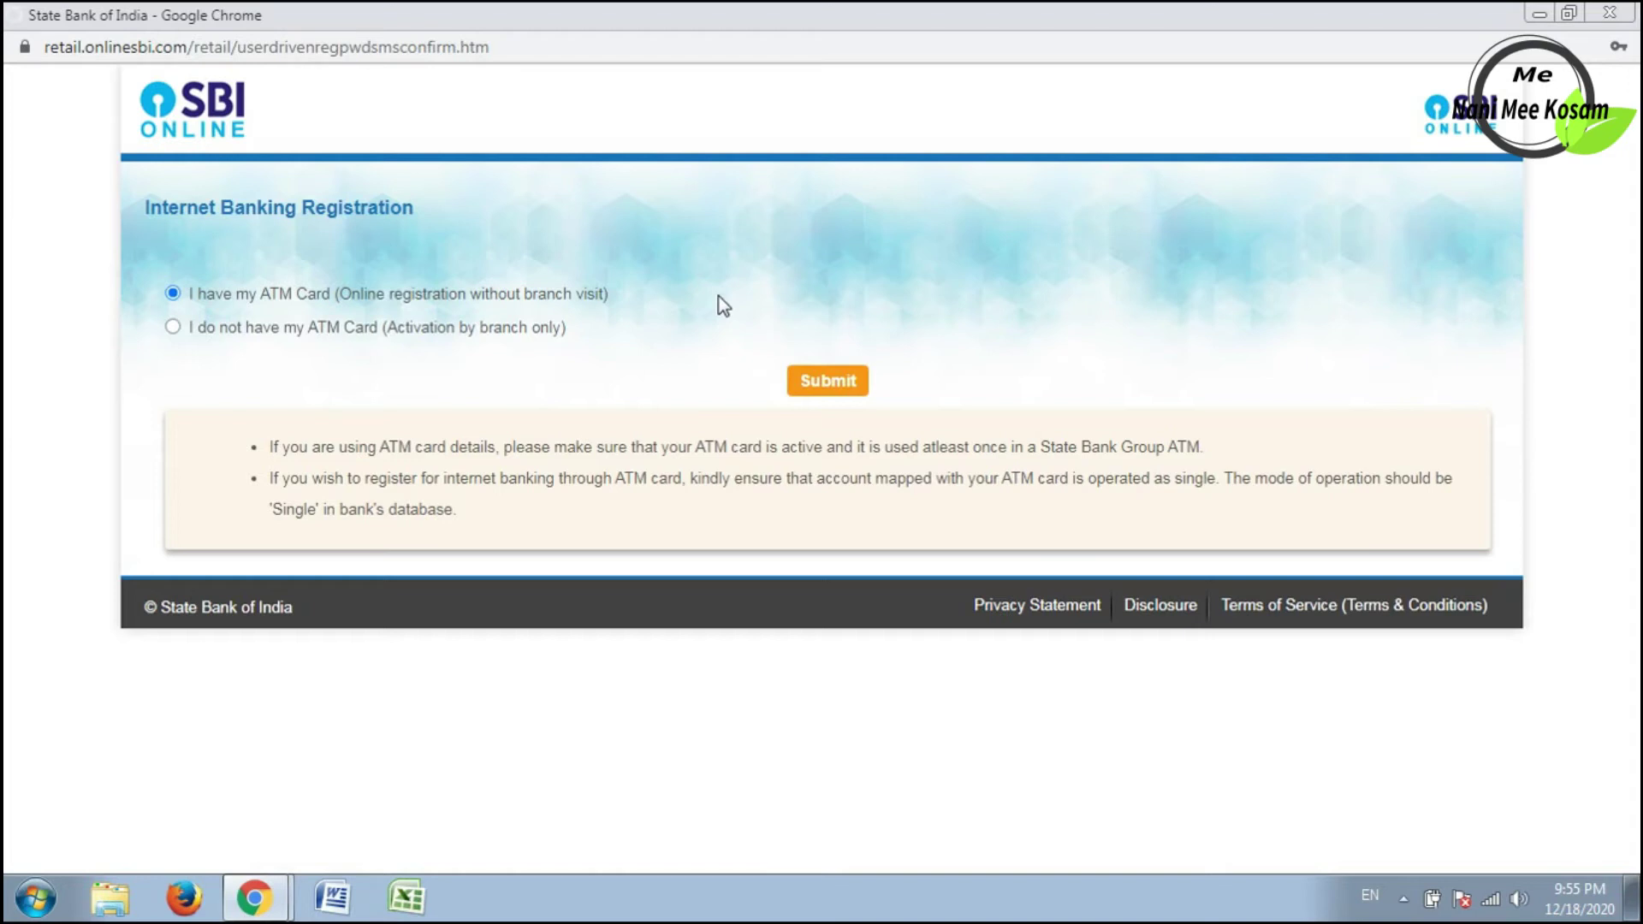
Choose online registration with the ATM card ('I have my ATM Card') and submit.
{"action": "left_click", "coordinate": [542, 329]}
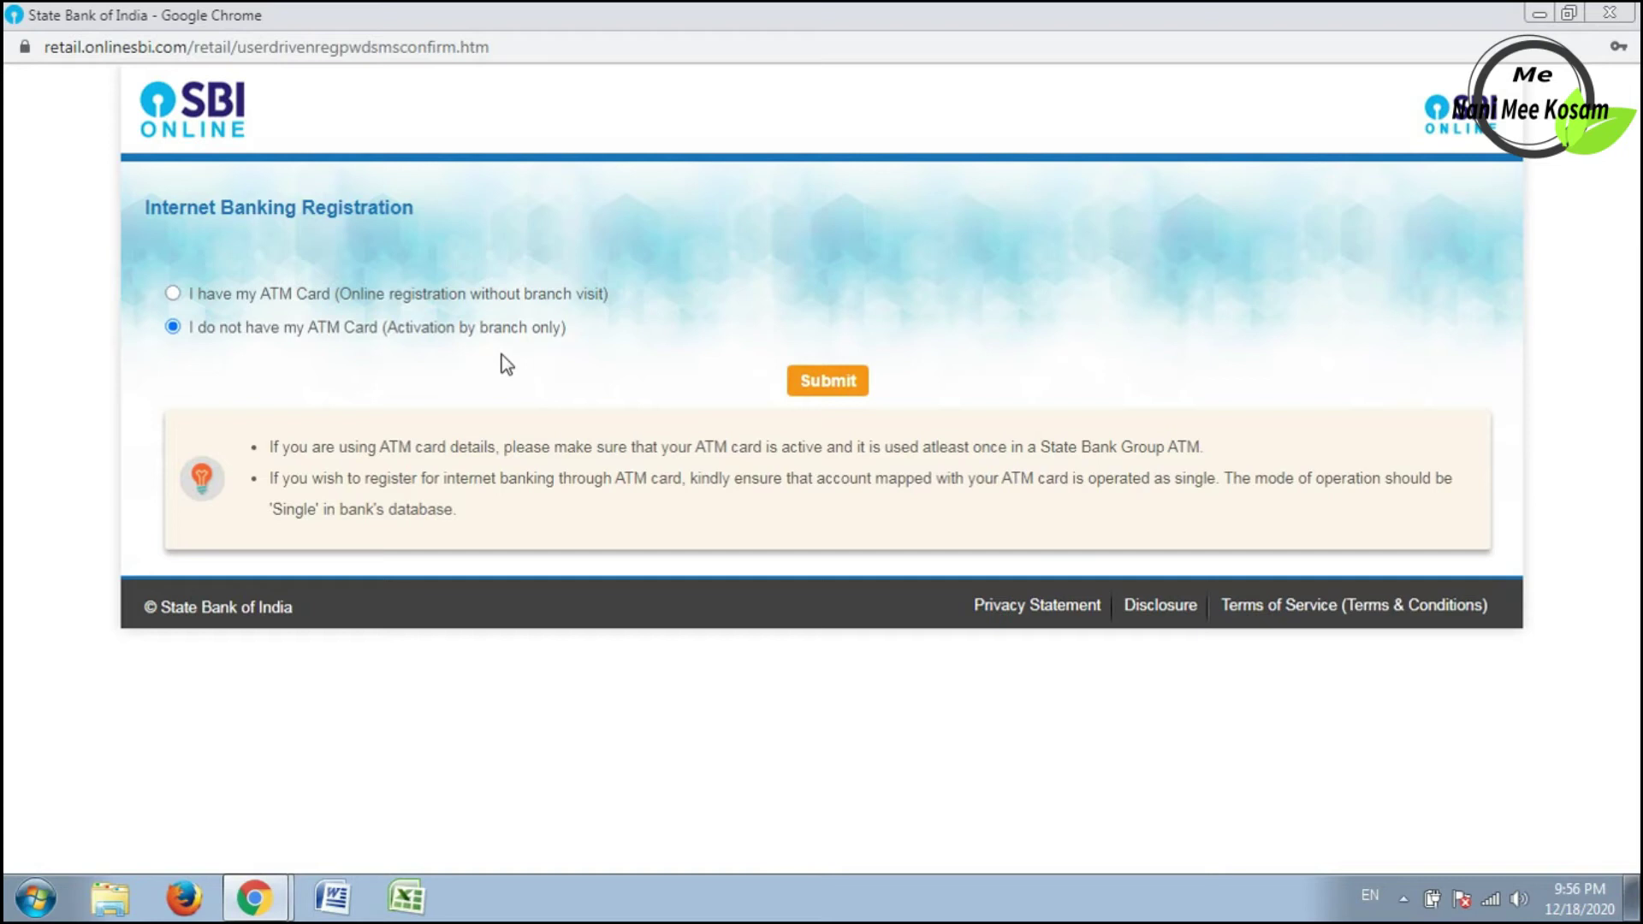
{"action": "key", "text": "Up"}
{"action": "left_click", "coordinate": [173, 294]}
{"action": "left_click", "coordinate": [804, 386]}
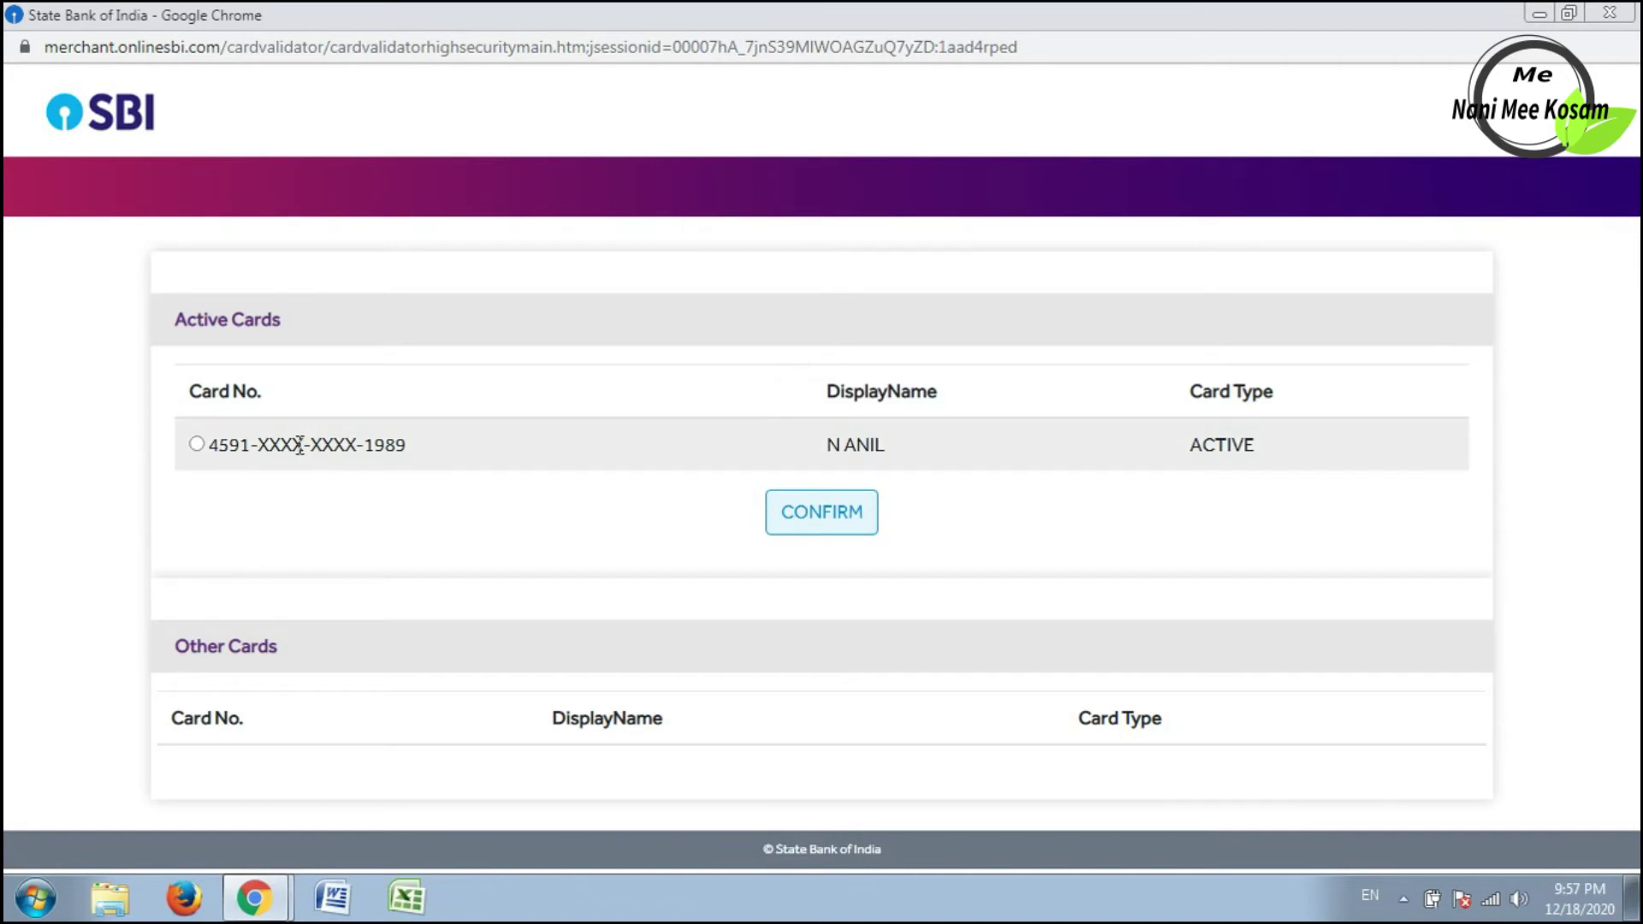
Select the active debit card and set its expiry to 06/2021.
{"action": "left_click", "coordinate": [197, 444]}
{"action": "left_click", "coordinate": [814, 504]}
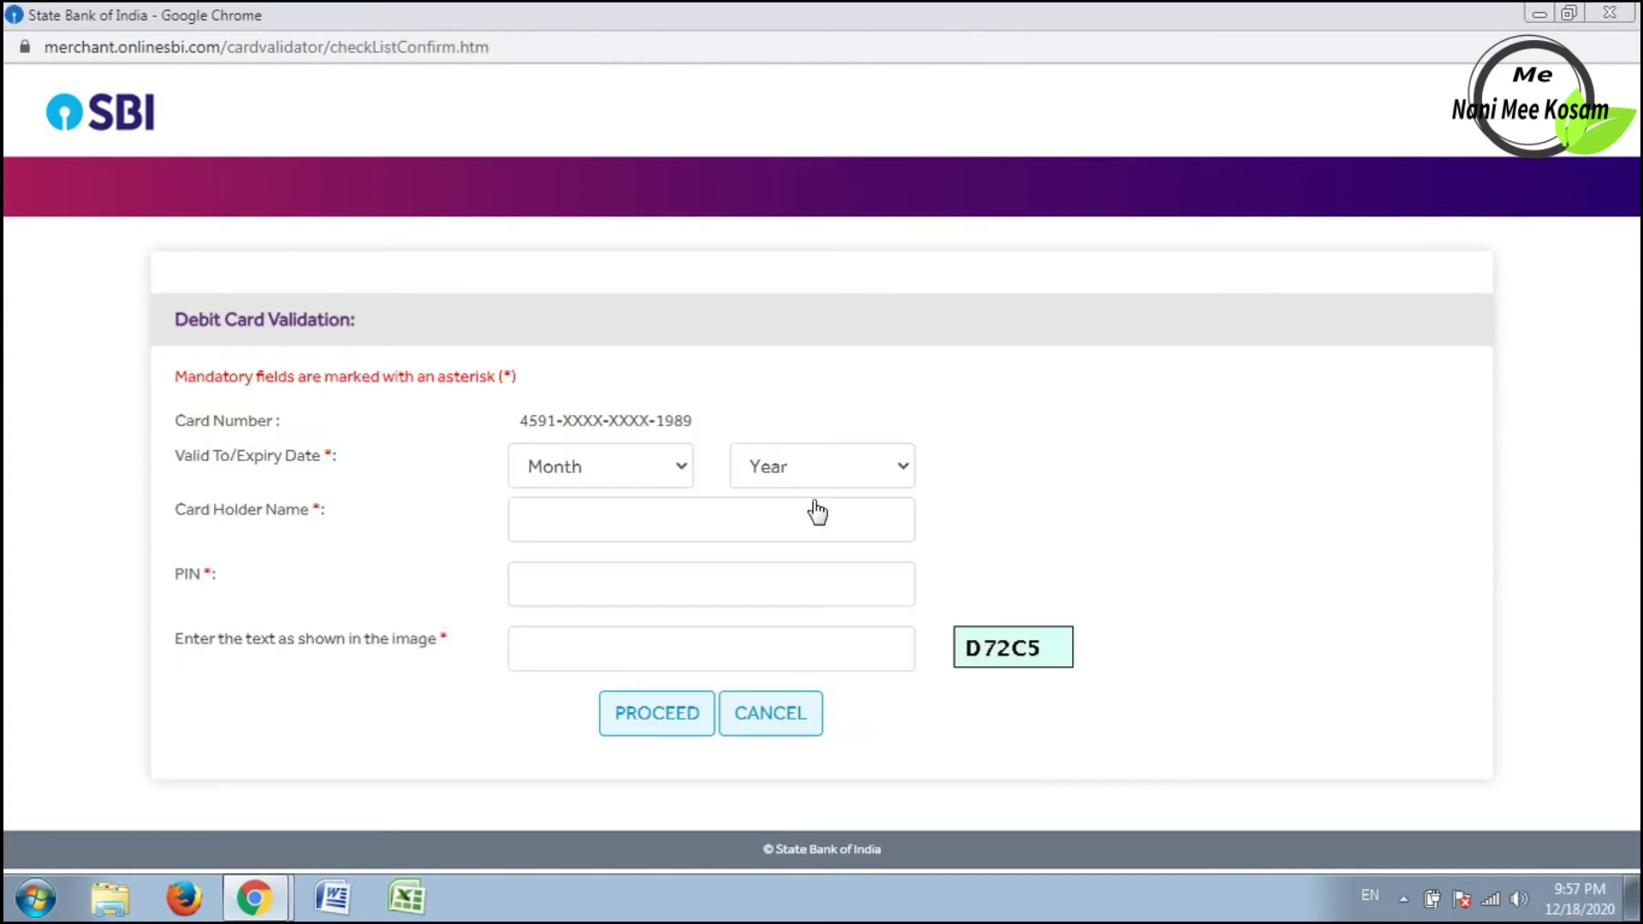
{"action": "left_click", "coordinate": [660, 464]}
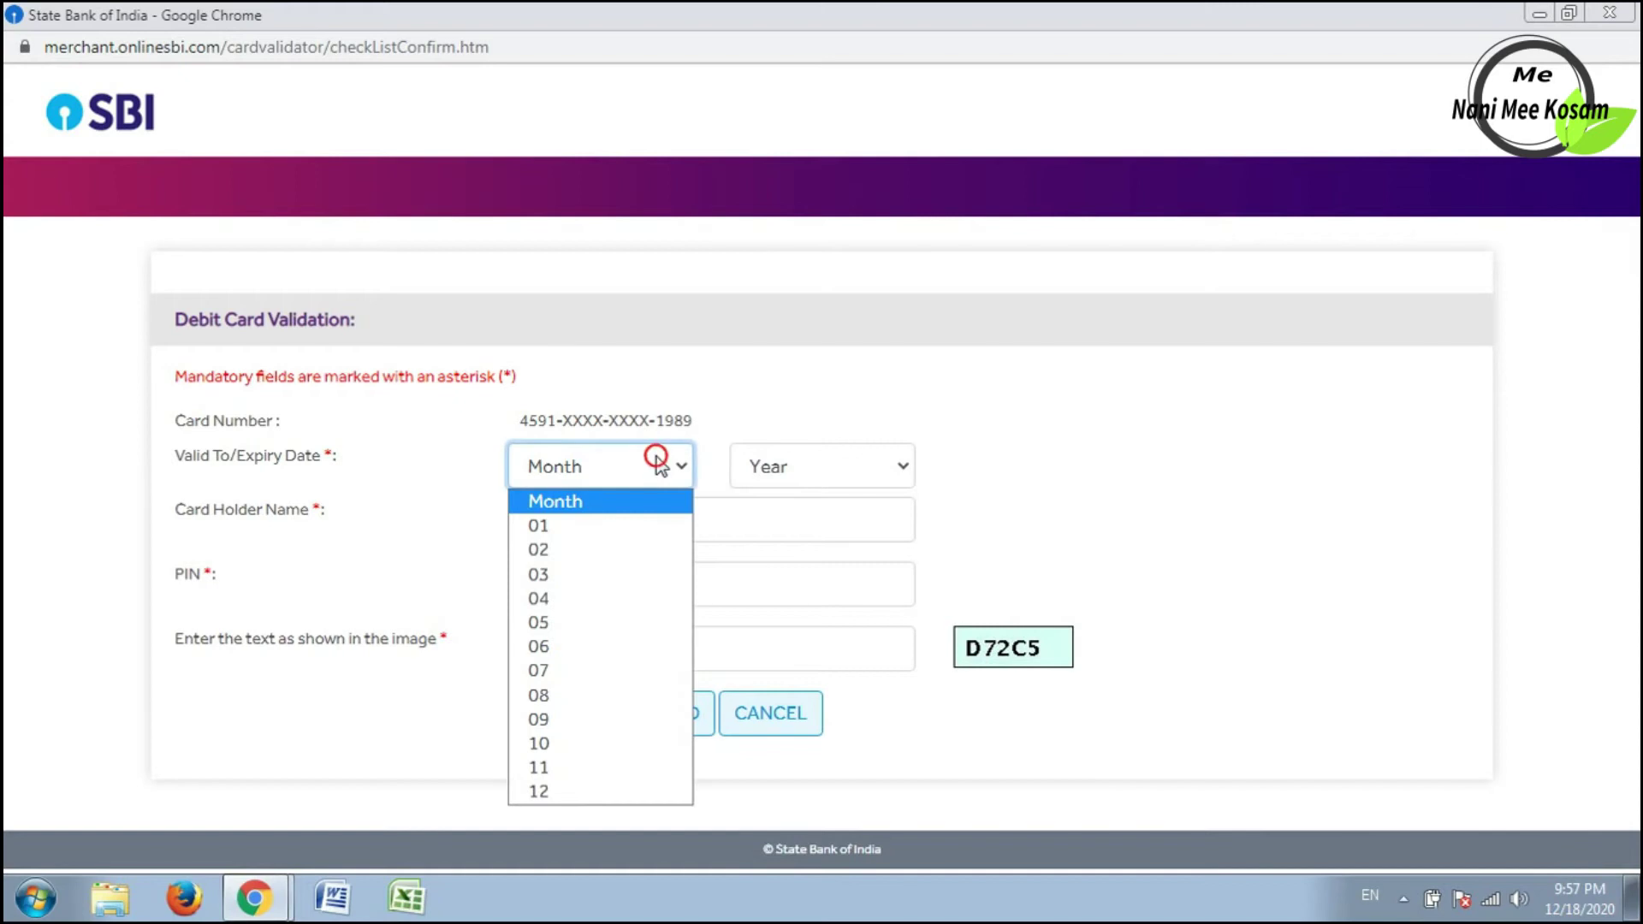
{"action": "left_click", "coordinate": [647, 656]}
{"action": "left_click", "coordinate": [834, 481]}
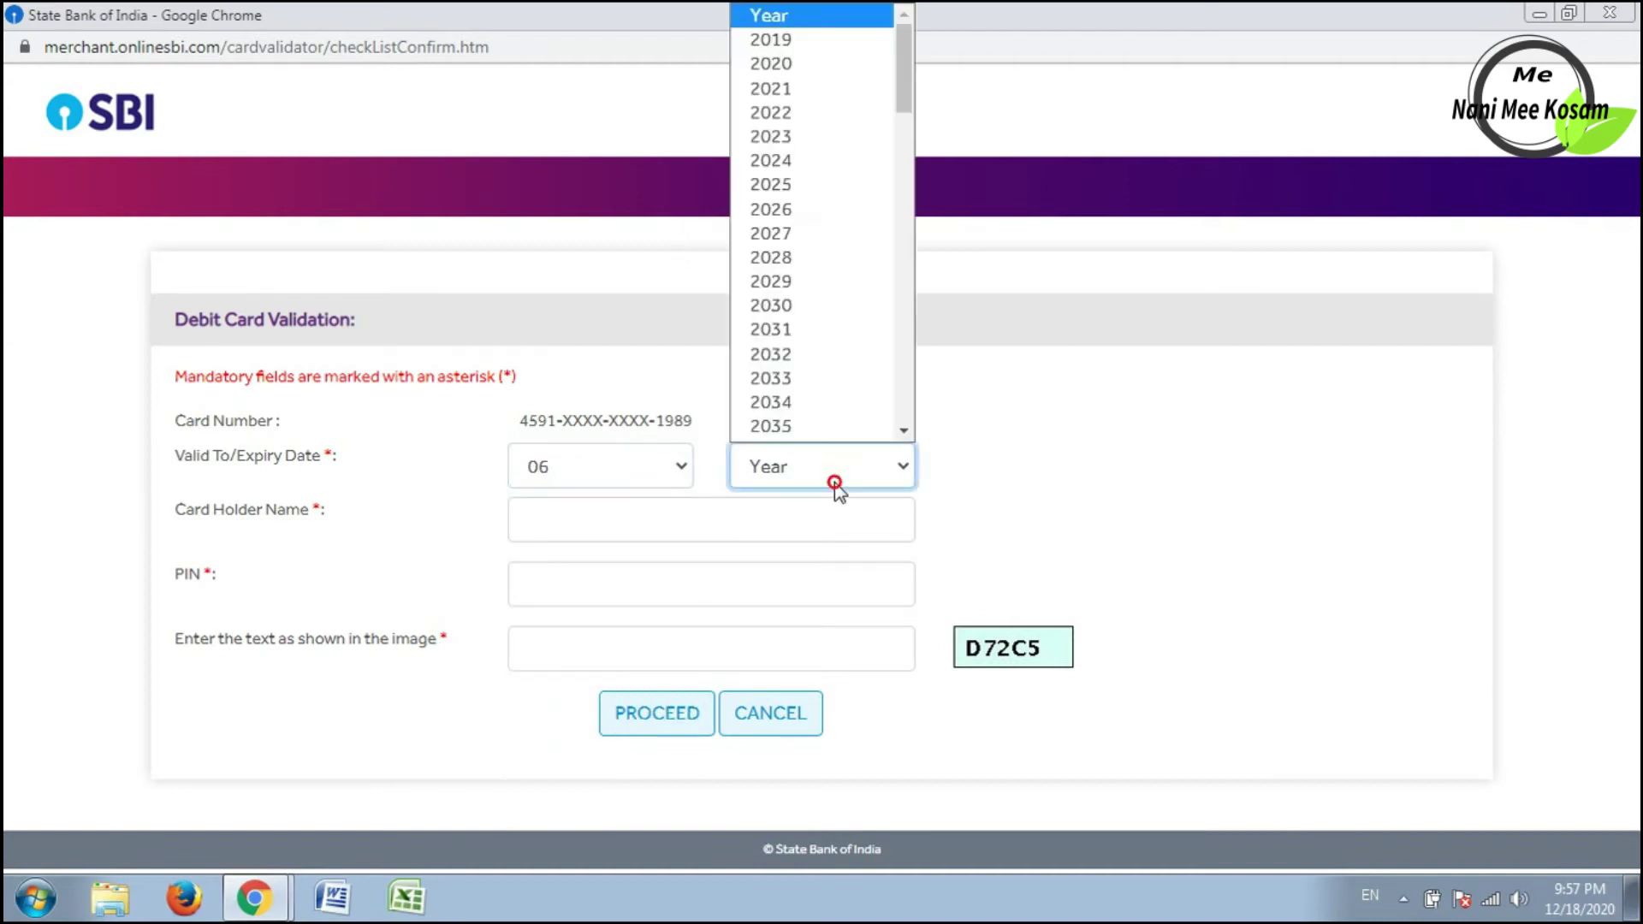
{"action": "key", "text": "Down"}
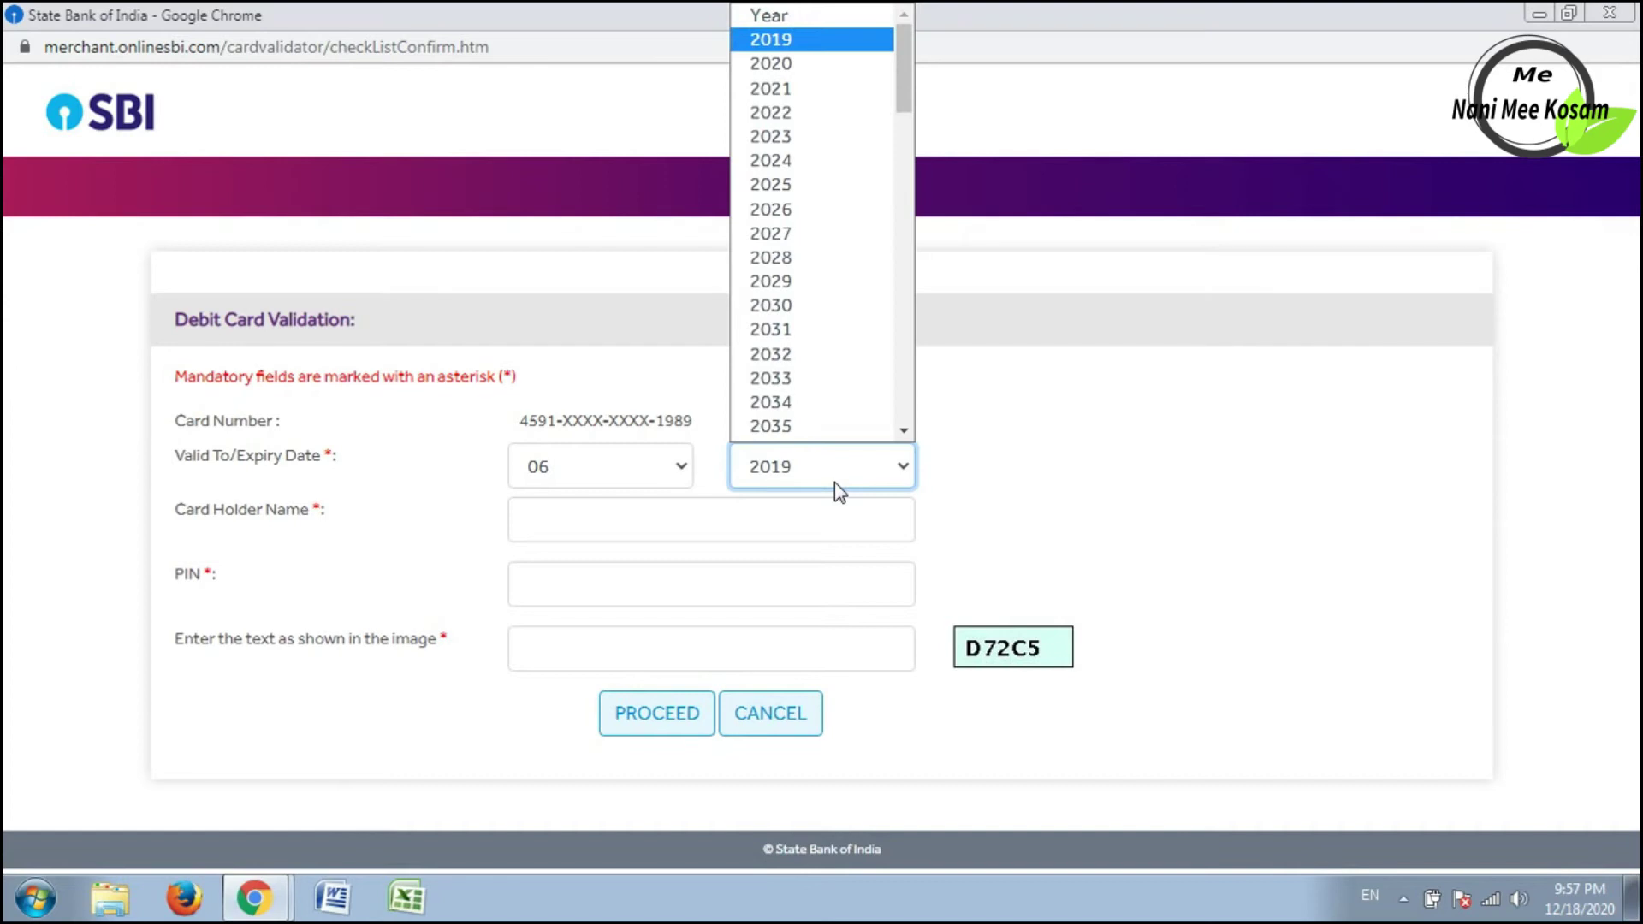
{"action": "key", "text": "Down"}
{"action": "key", "text": "Down"}
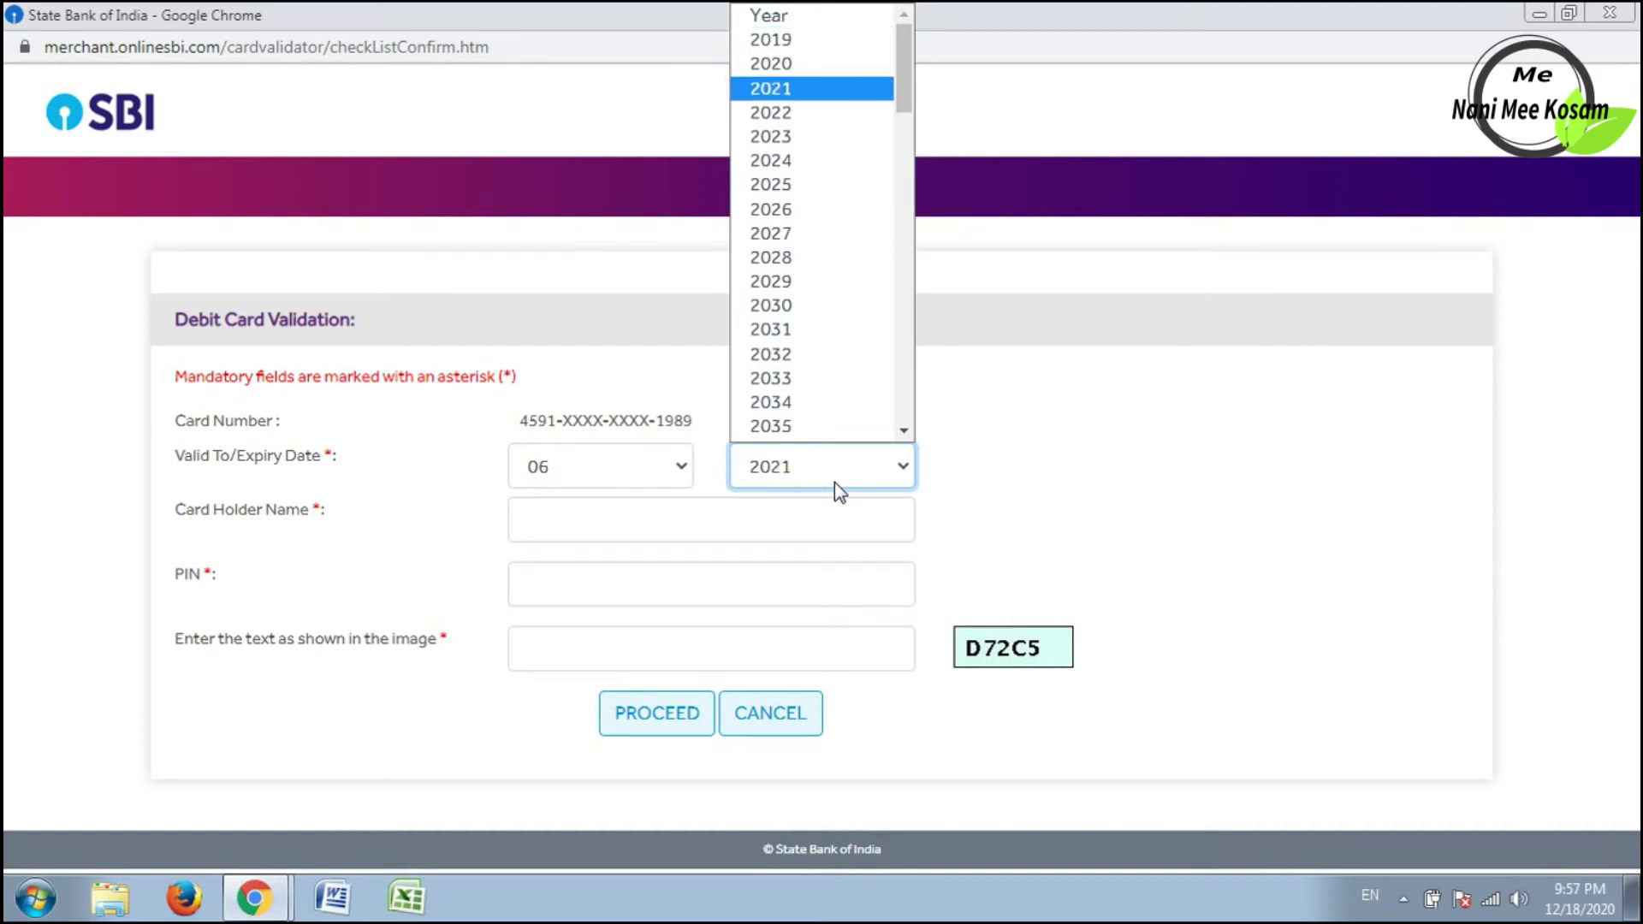
{"action": "key", "text": "Return"}
Enter the card holder's name and the card PIN.
{"action": "key", "text": "Tab"}
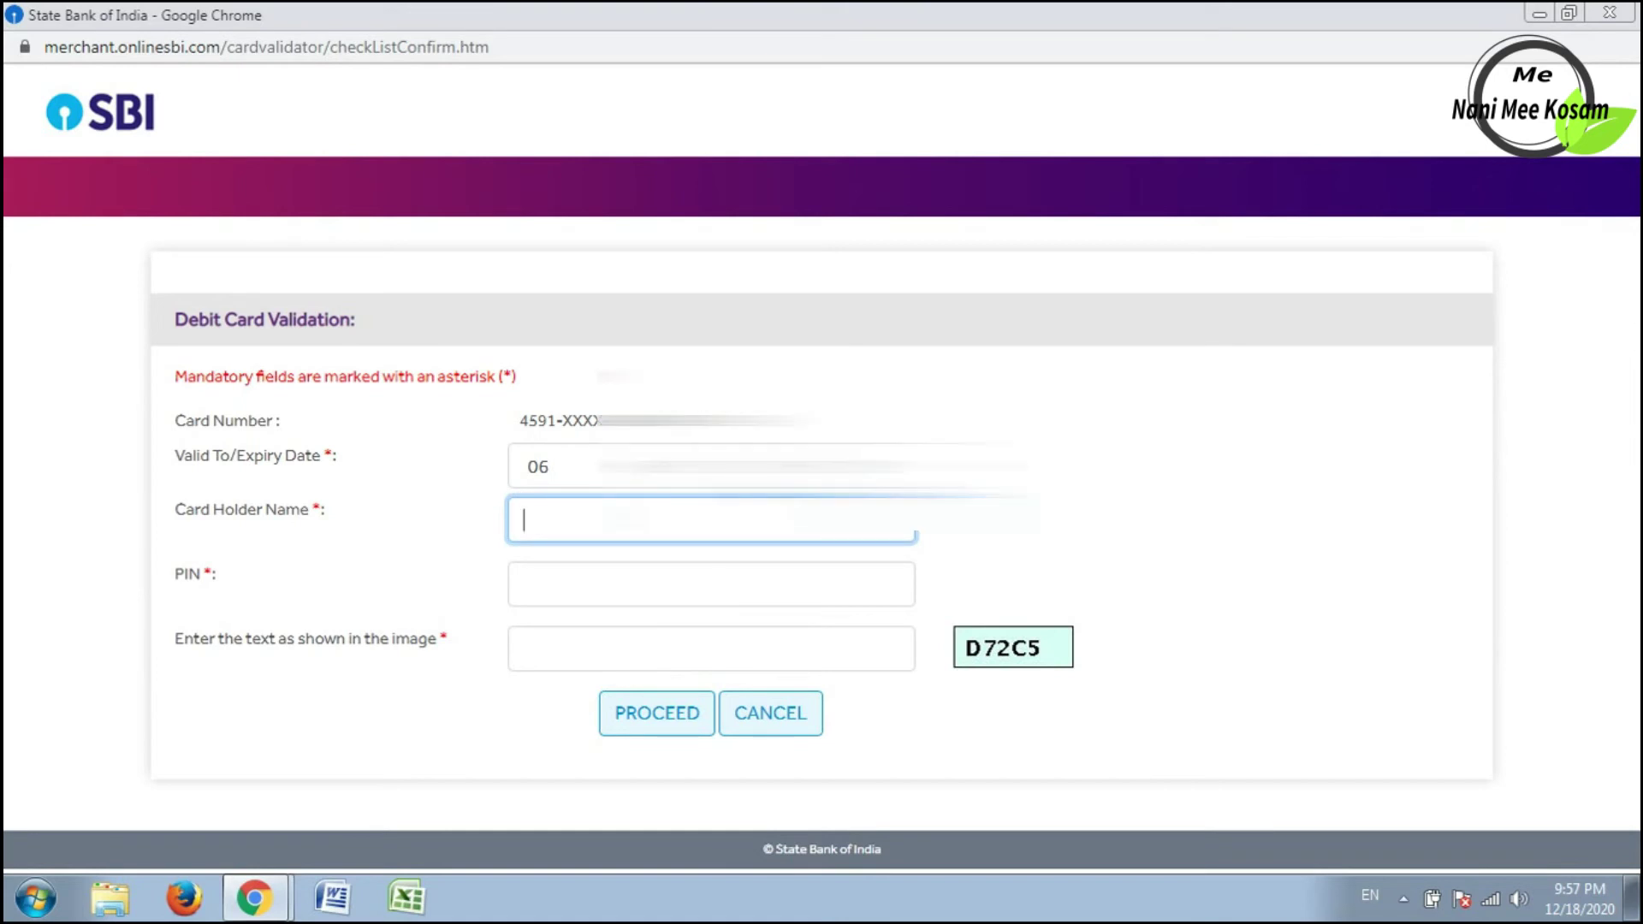
{"action": "type", "text": "N Ani"}
{"action": "key", "text": "BackSpace"}
{"action": "key", "text": "BackSpace"}
{"action": "type", "text": "NIL"}
{"action": "left_click", "coordinate": [523, 584]}
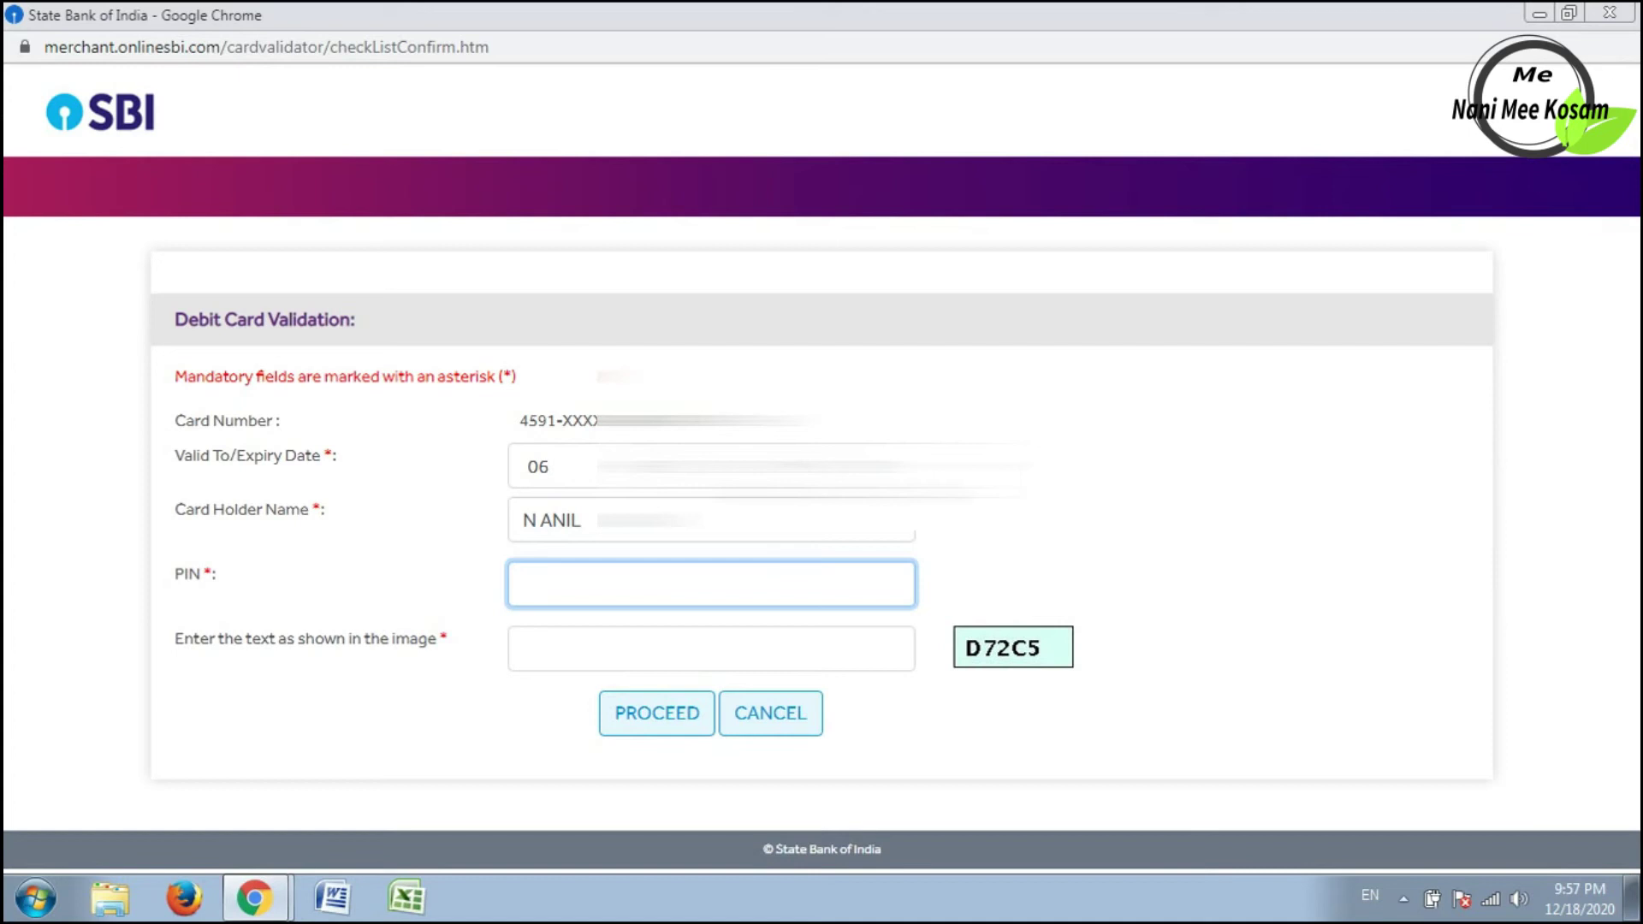
Enter the captcha, submit the card details for validation, and decline the browser's password prompt.
{"action": "left_click", "coordinate": [696, 646]}
{"action": "type", "text": "D72"}
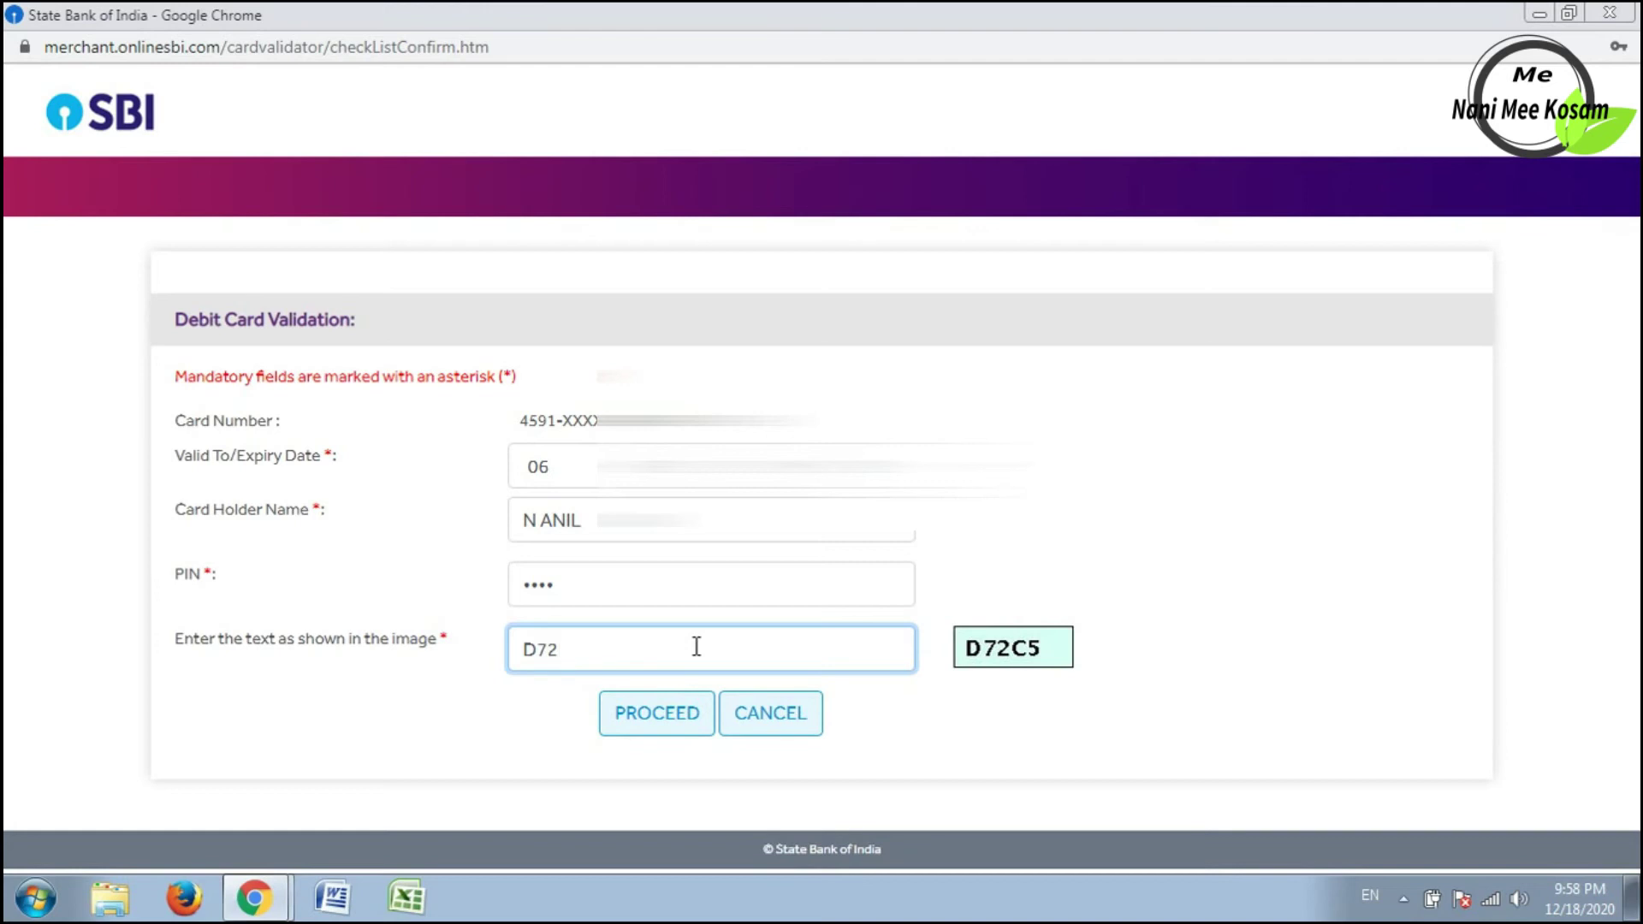
{"action": "type", "text": "c"}
{"action": "key", "text": "BackSpace"}
{"action": "type", "text": "C5"}
{"action": "left_click", "coordinate": [657, 717]}
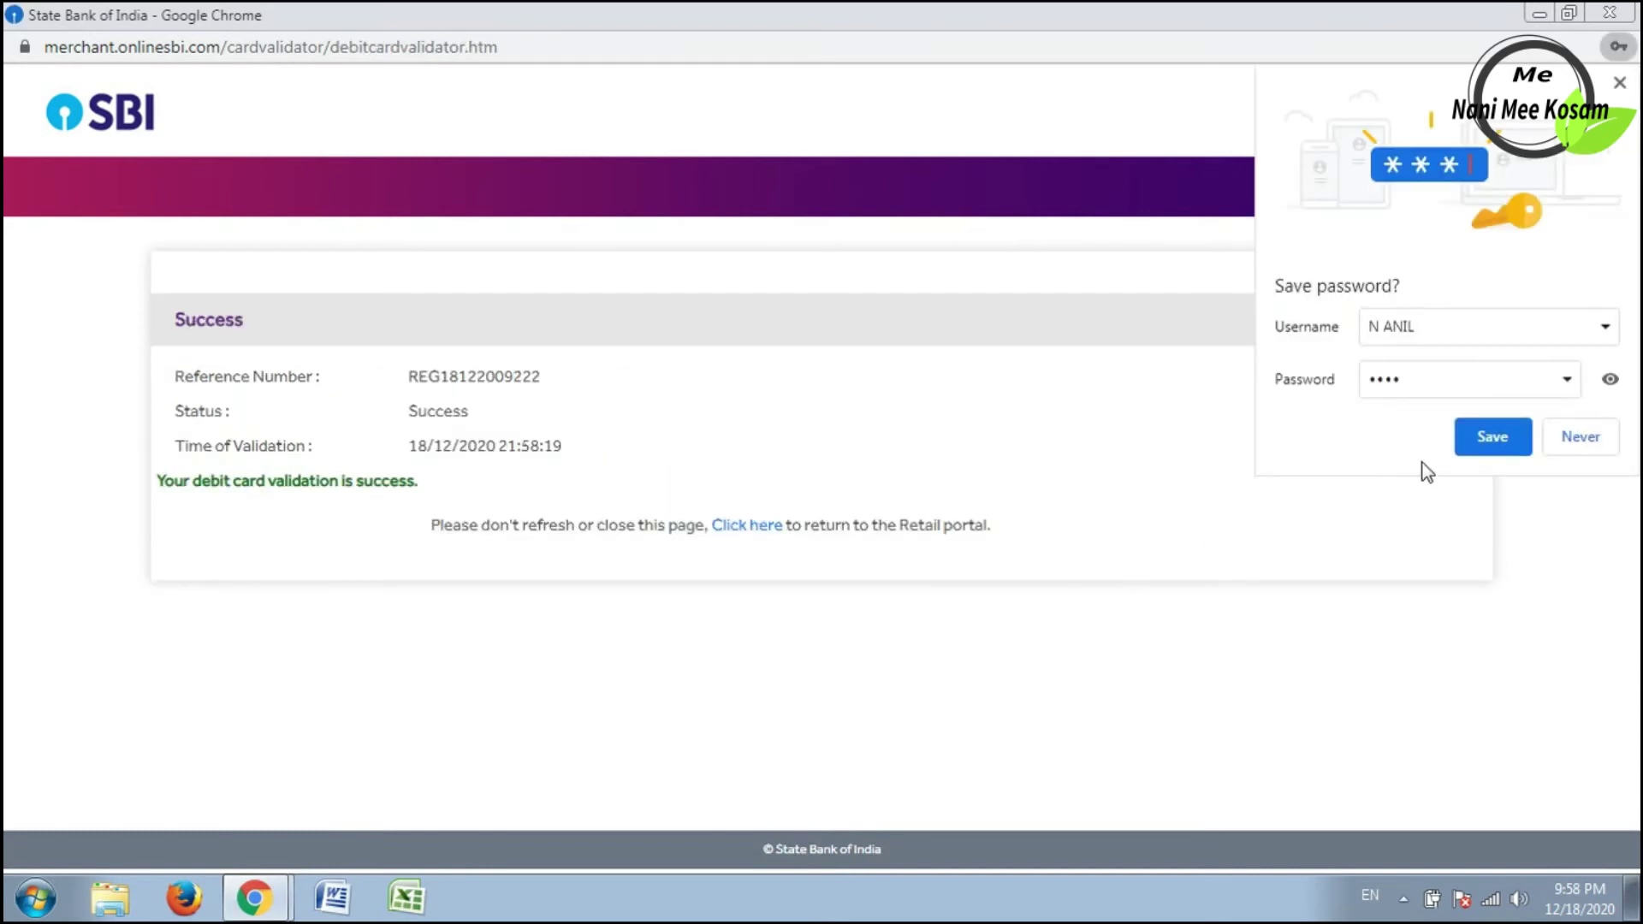
{"action": "left_click", "coordinate": [1565, 434]}
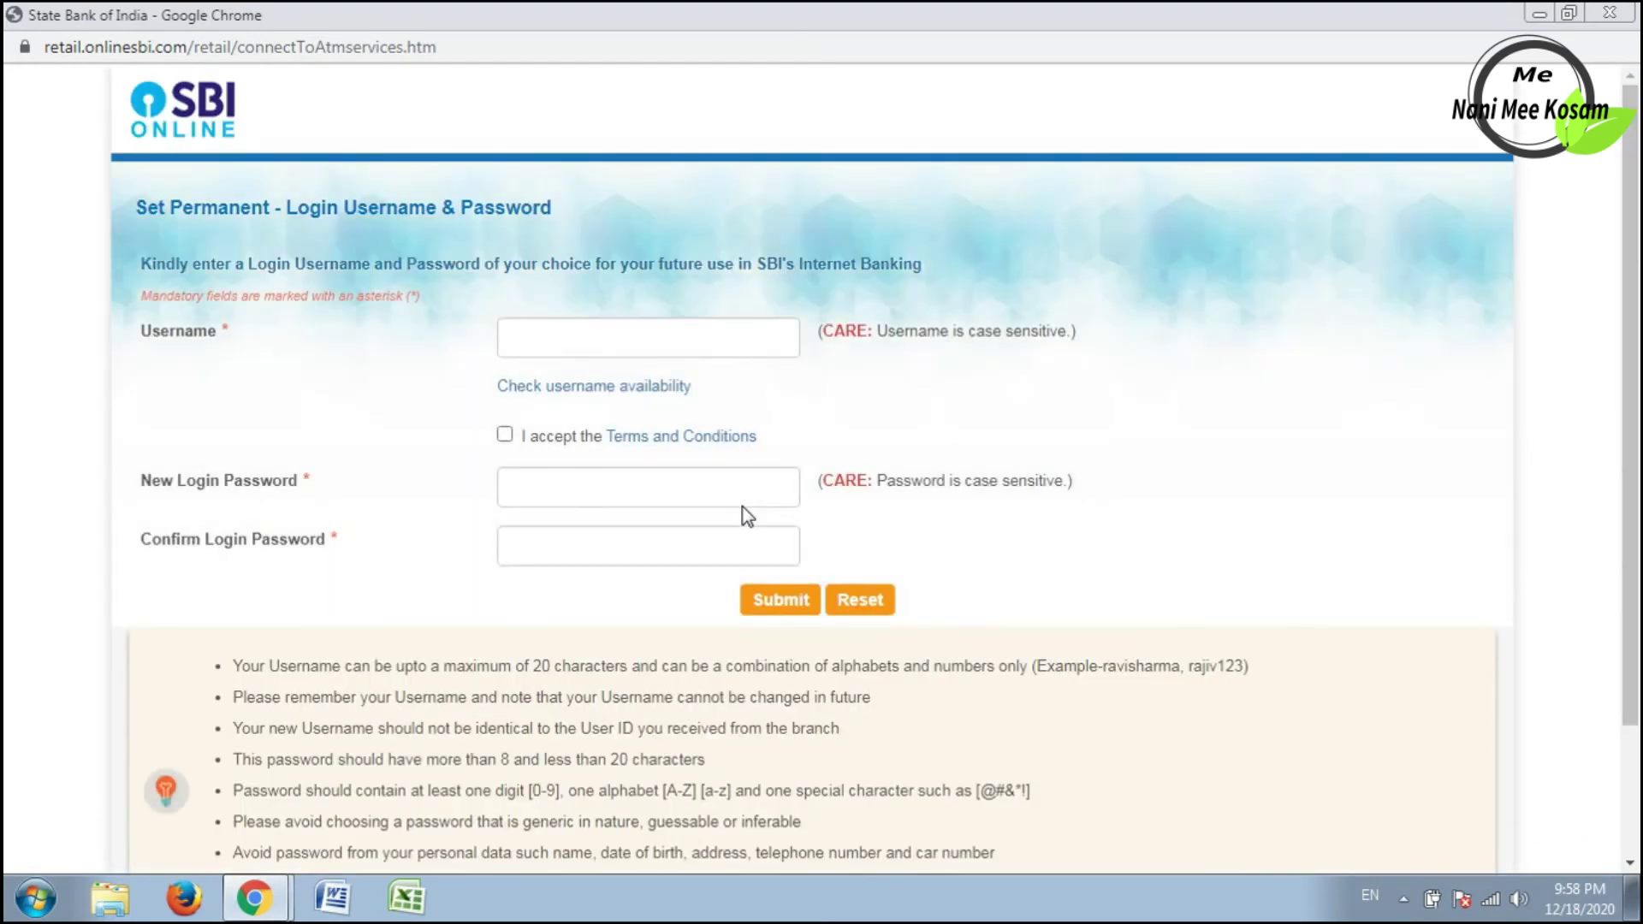
Enter the new login username, accept the Terms and Conditions, and enter and confirm the new password.
{"action": "left_click", "coordinate": [730, 326]}
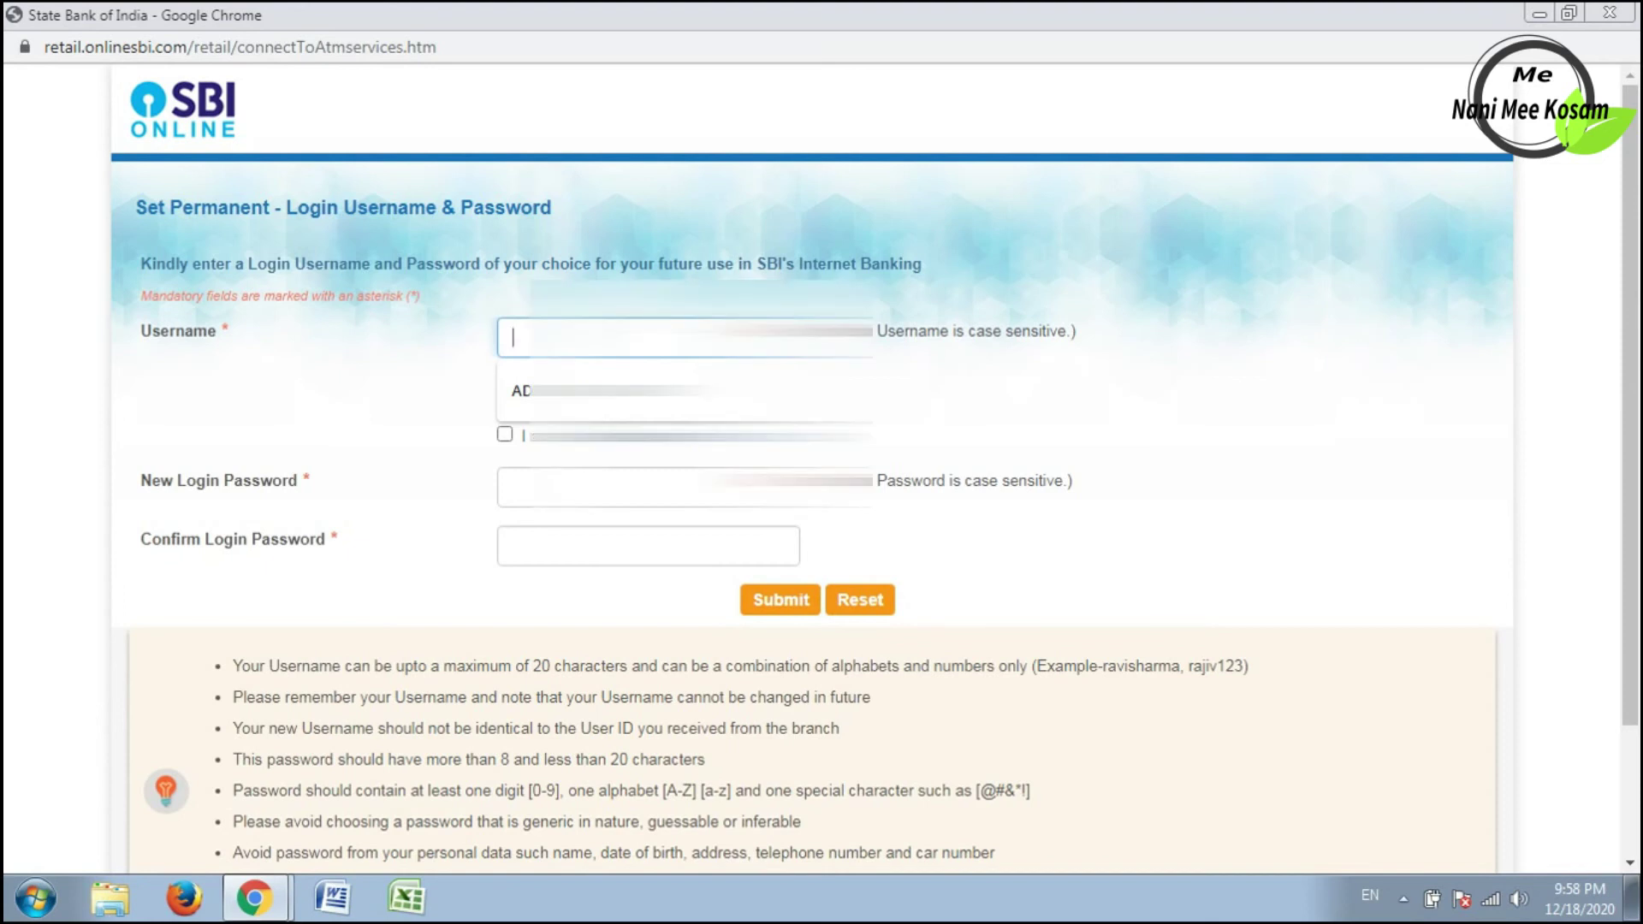
{"action": "key", "text": "ctrl+v"}
{"action": "key", "text": "Tab"}
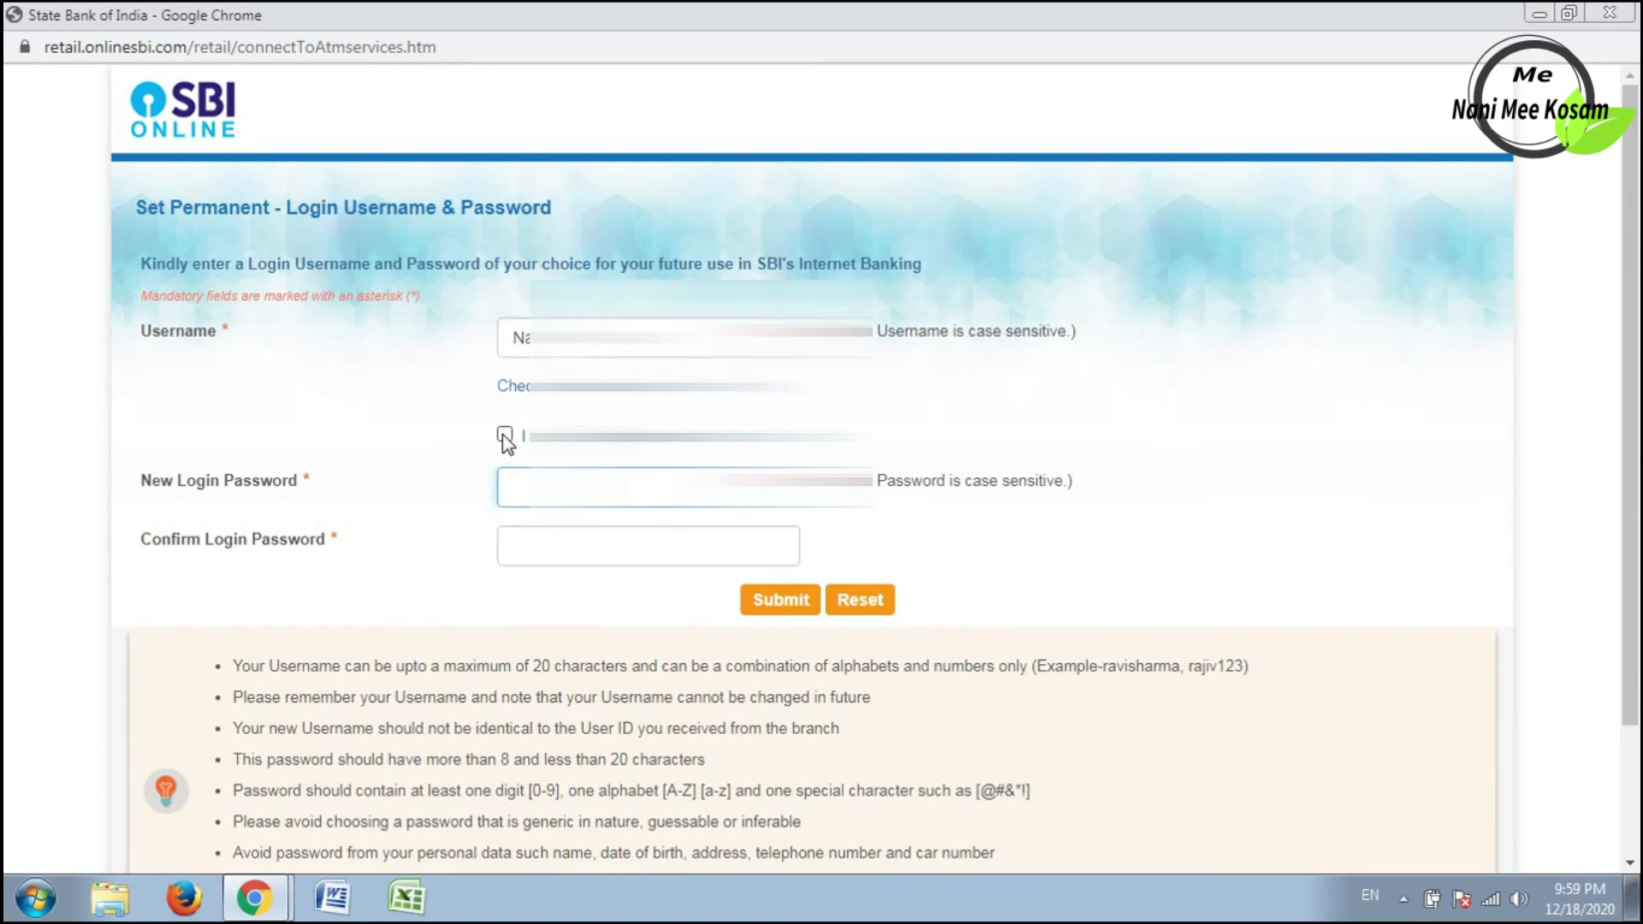
{"action": "left_click", "coordinate": [504, 435]}
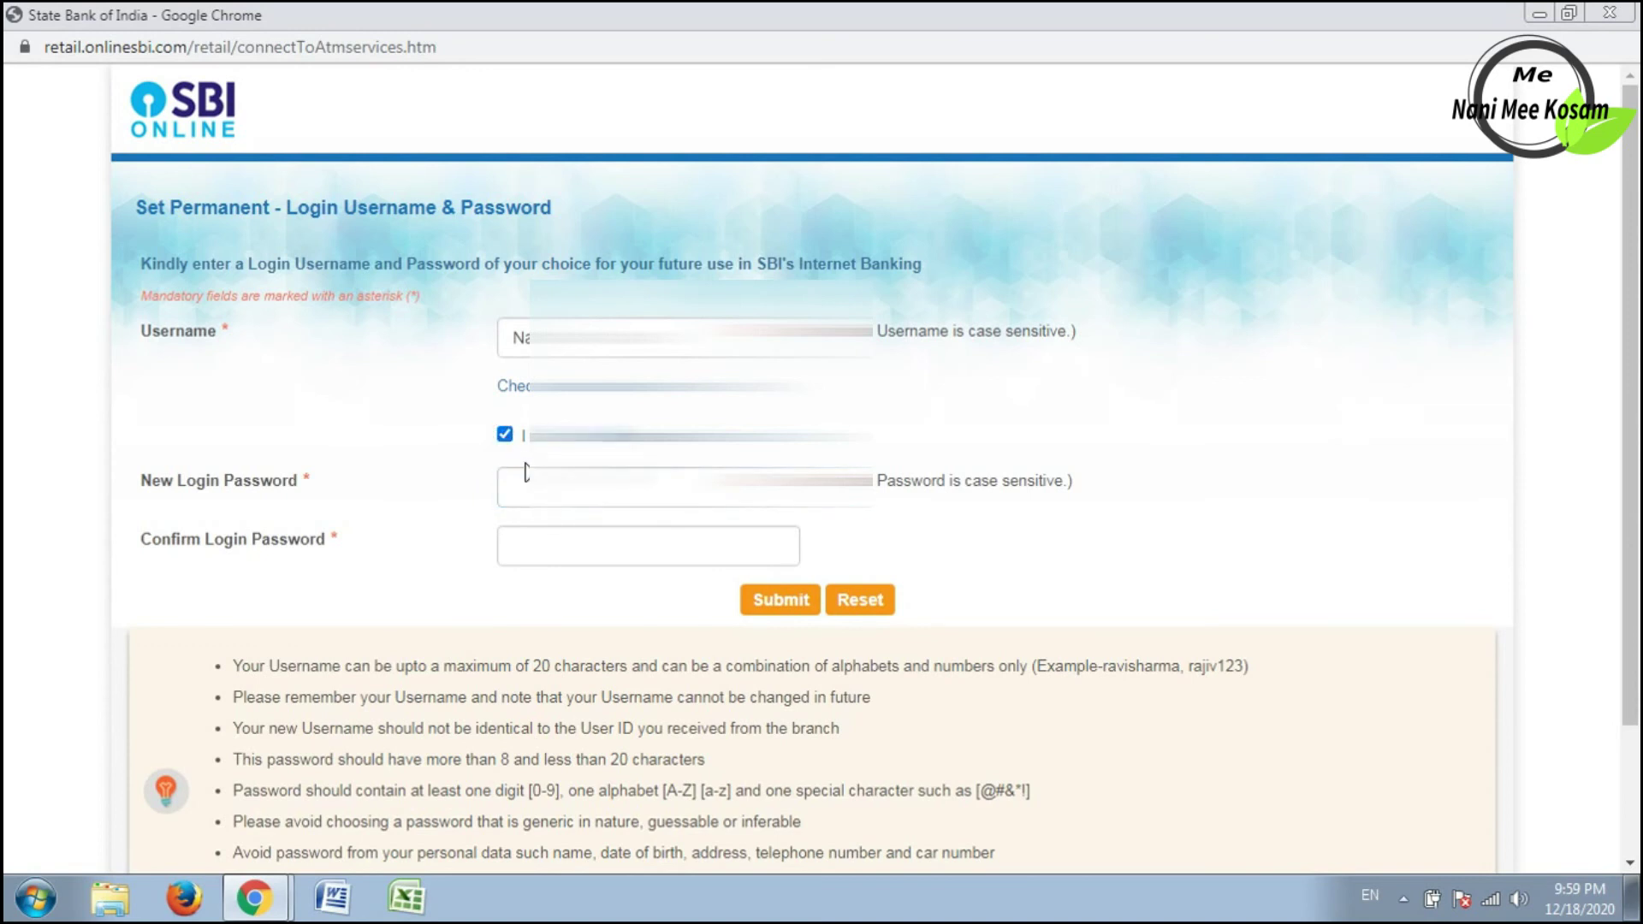
{"action": "left_click", "coordinate": [527, 471]}
{"action": "left_click", "coordinate": [568, 541]}
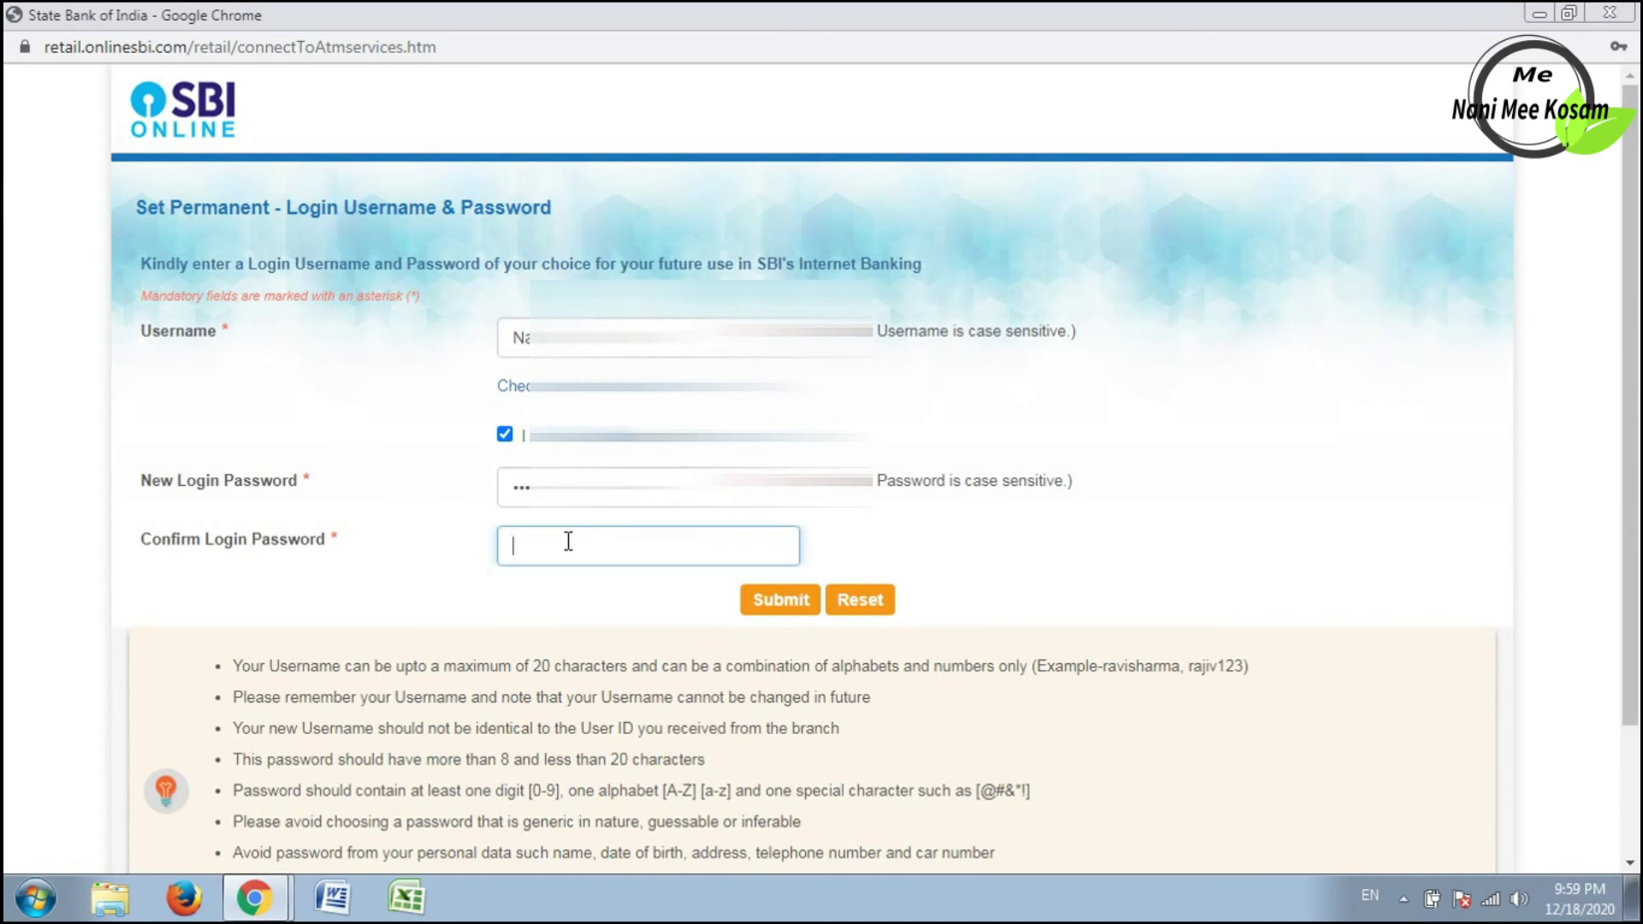
{"action": "type", "text": "••••••••••"}
Submit the new username and password and check the 'Successfully registered for Internet Banking' message.
{"action": "left_click", "coordinate": [757, 606]}
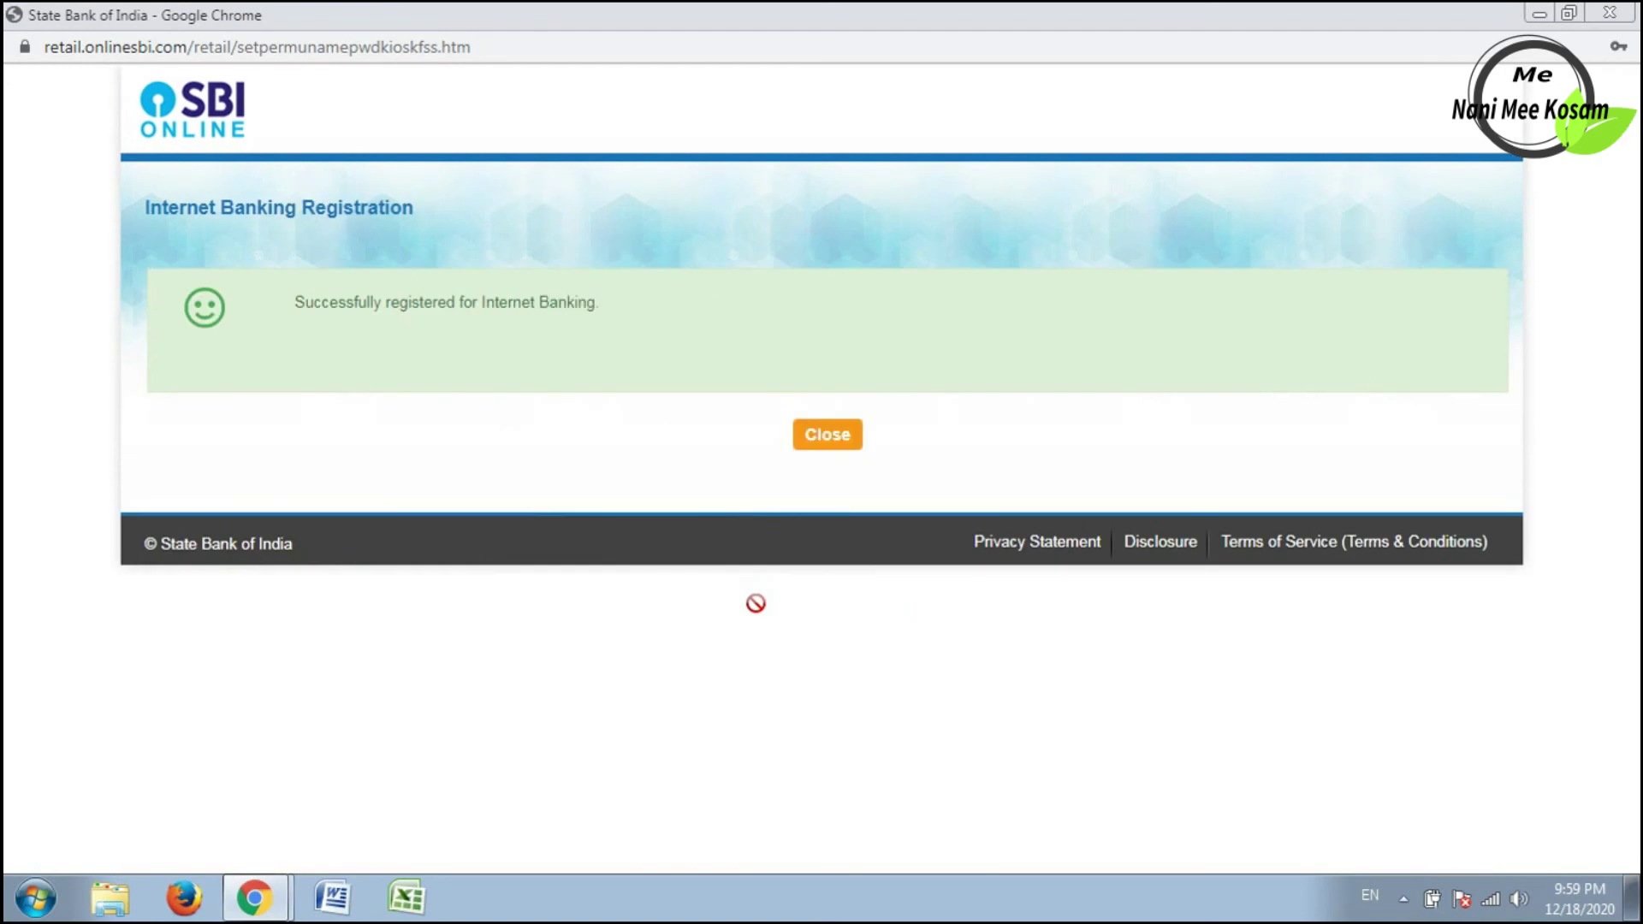
{"action": "left_click_drag", "start_coordinate": [665, 336], "coordinate": [464, 307]}
{"action": "left_click", "coordinate": [461, 356]}
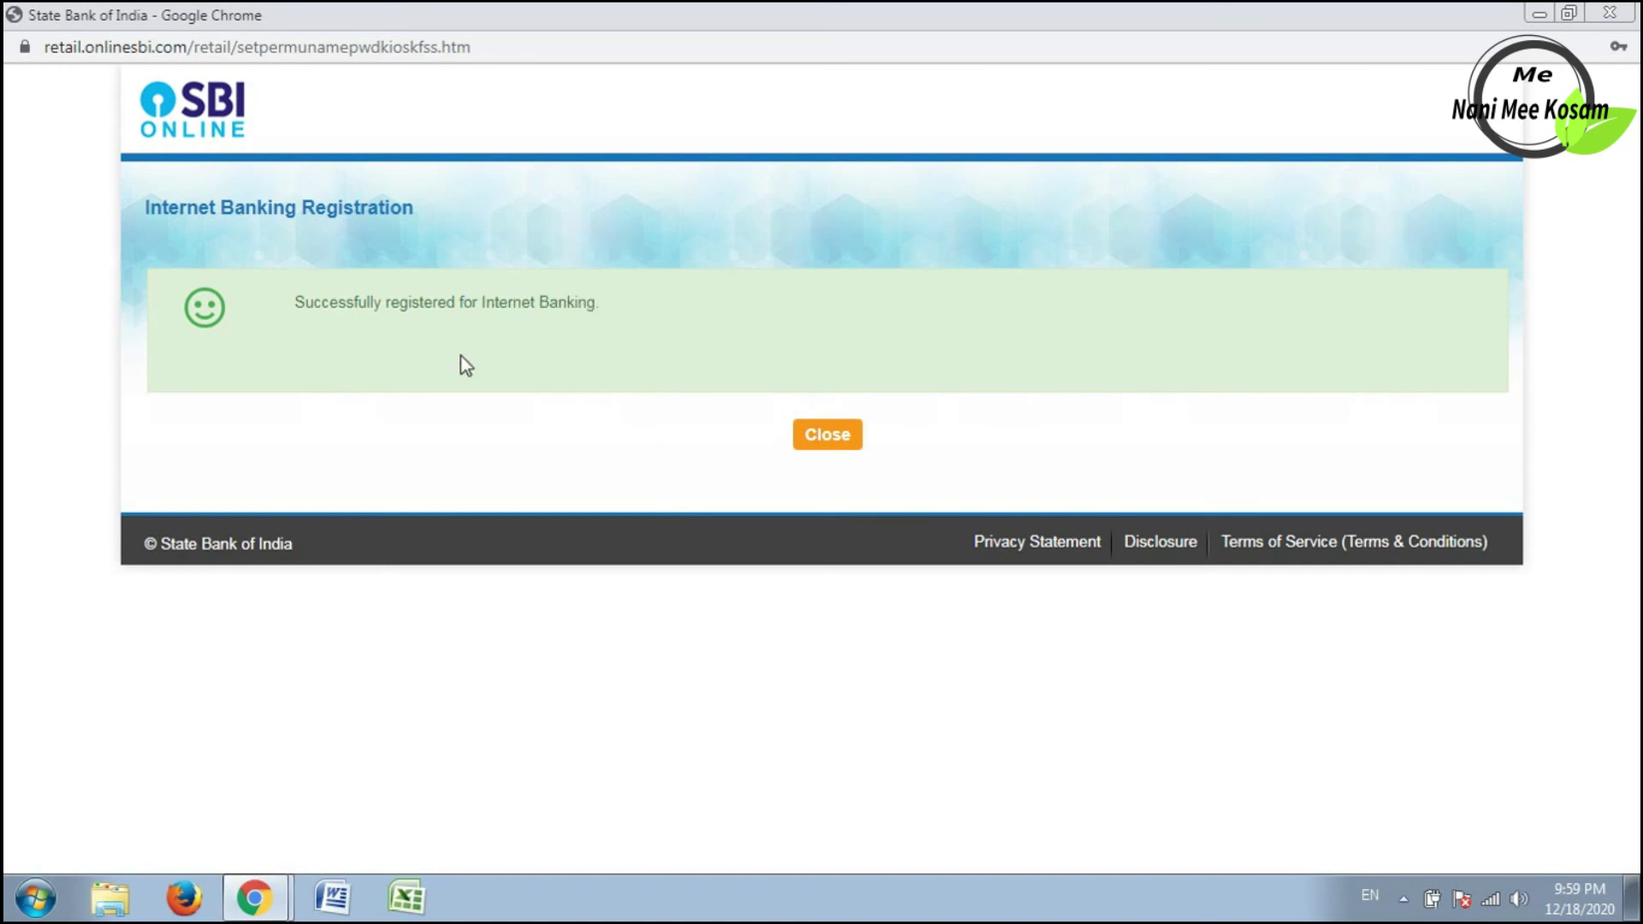